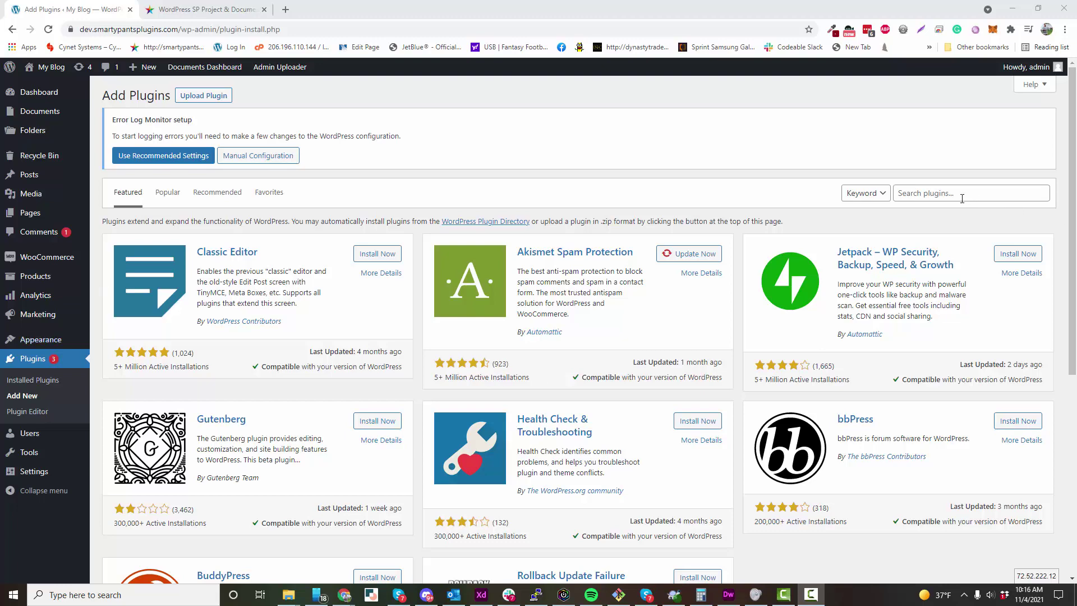
Search the plugin directory for 'document manager'.
{"action": "left_click", "coordinate": [962, 196]}
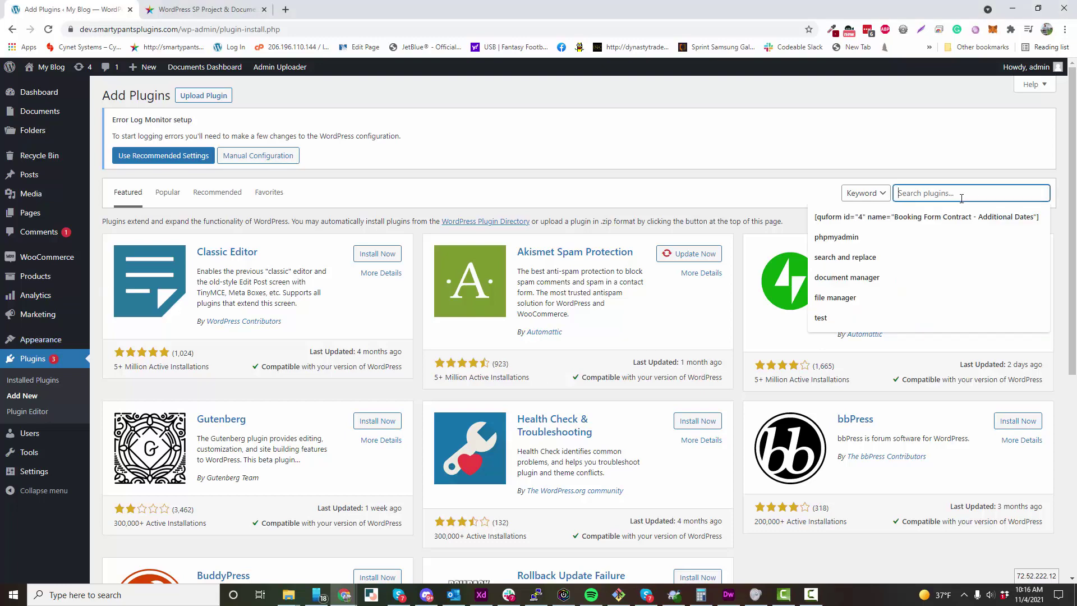
{"action": "type", "text": "docu"}
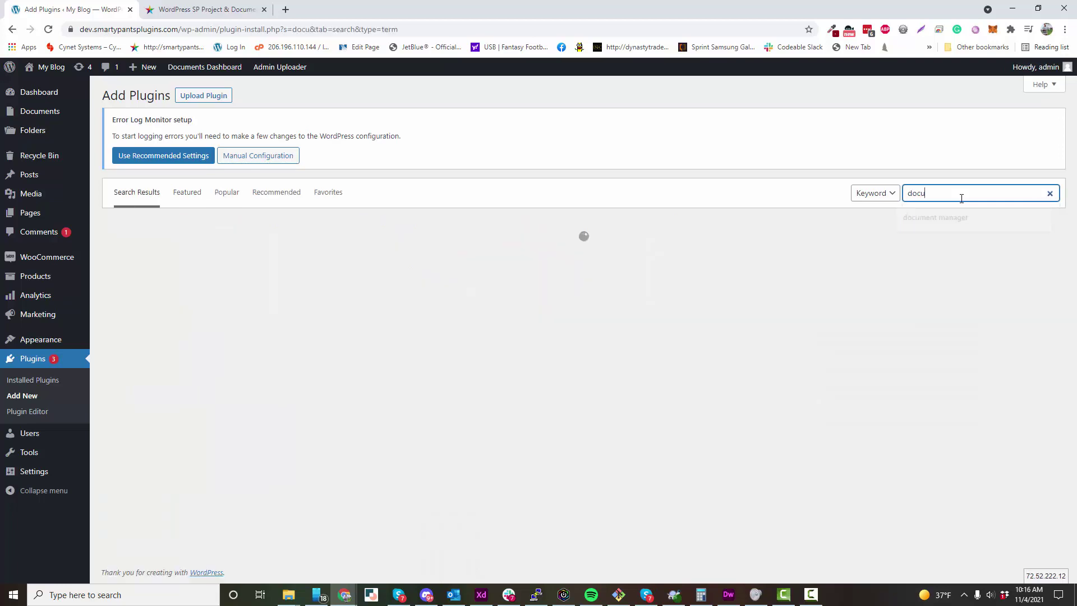
{"action": "type", "text": "ment manager"}
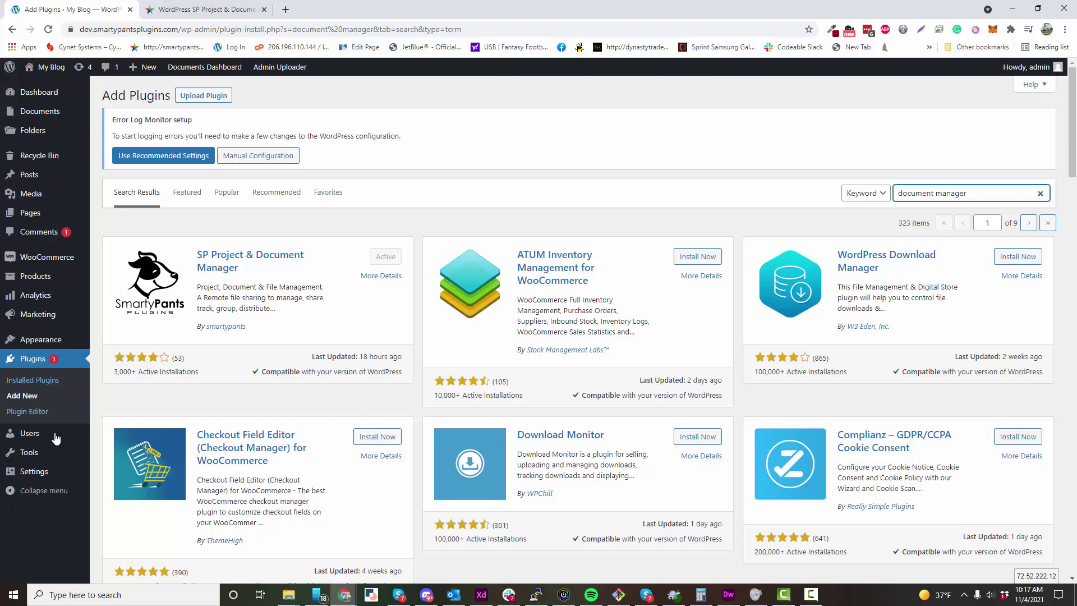
Open the Documents latest-uploads page, then review the plugin's Main Settings tab.
{"action": "left_click", "coordinate": [287, 194]}
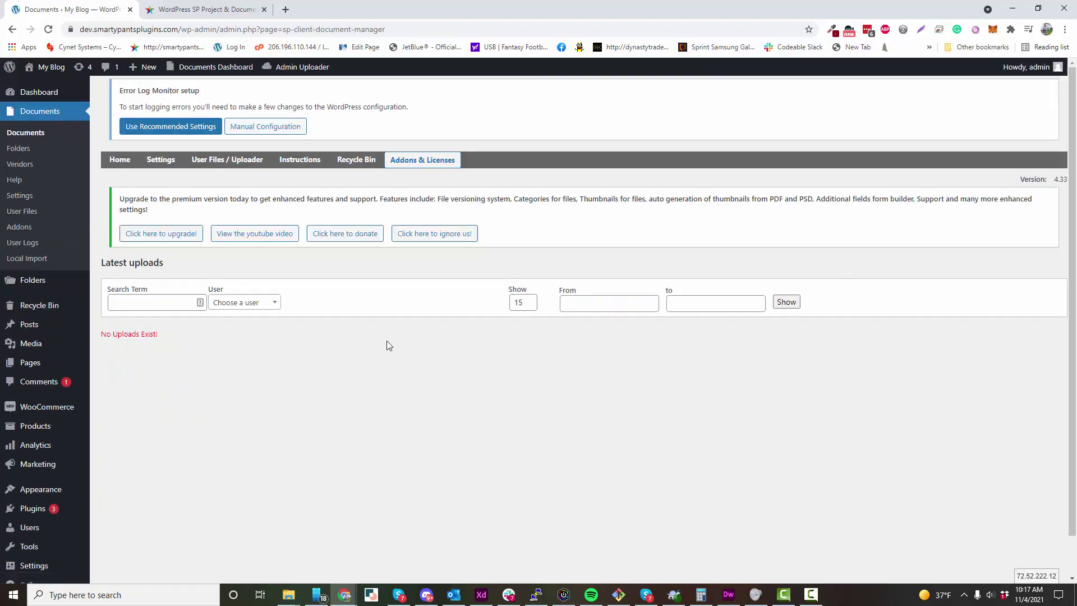
{"action": "left_click", "coordinate": [159, 161]}
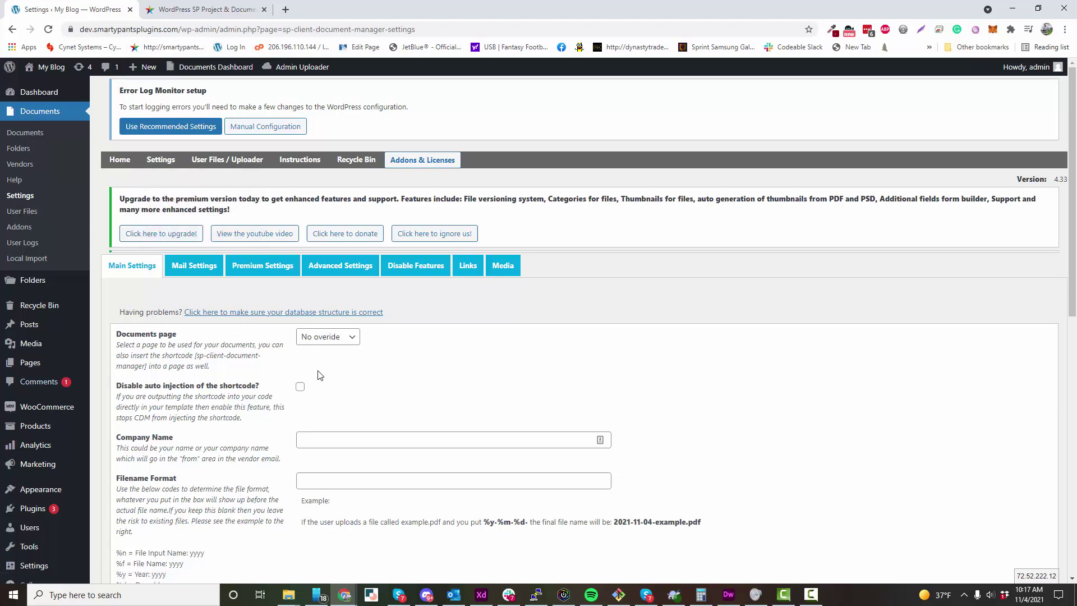
{"action": "scroll", "coordinate": [202, 171], "scroll_direction": "down", "scroll_amount": 1}
{"action": "scroll", "coordinate": [202, 171], "scroll_direction": "up", "scroll_amount": 1}
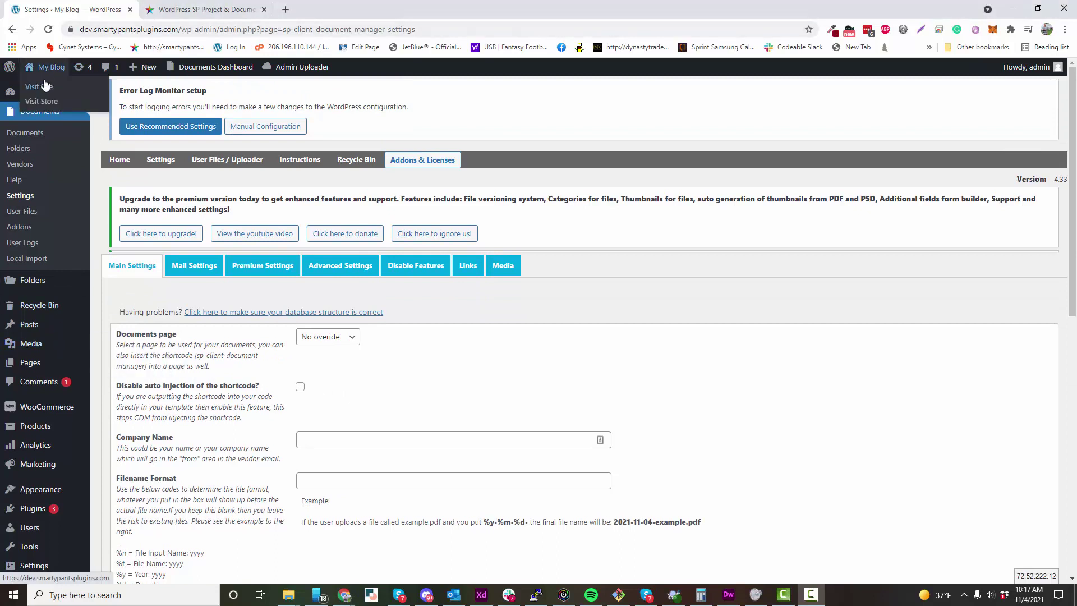
Open the public site's Documents page and the admin Dashboard in a background tab.
{"action": "left_click", "coordinate": [53, 85]}
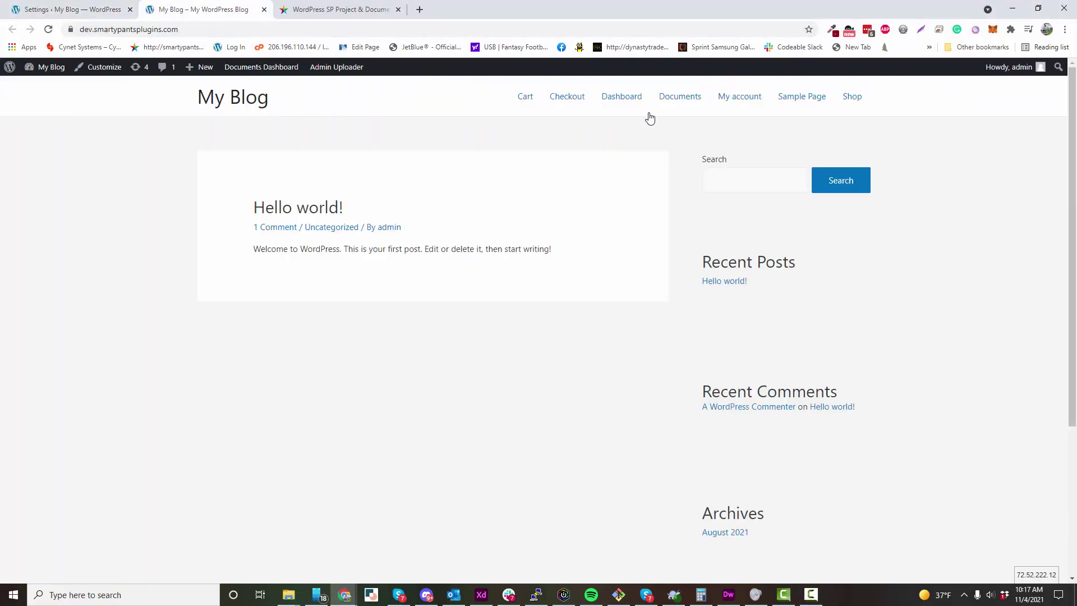
{"action": "left_click", "coordinate": [679, 99]}
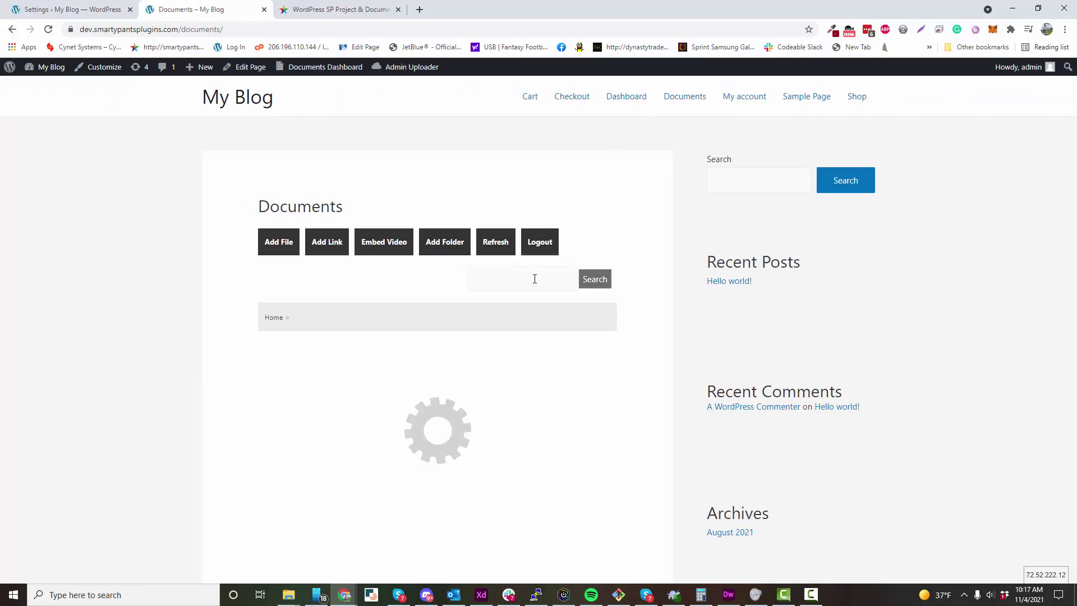
{"action": "scroll", "coordinate": [635, 340], "scroll_direction": "down", "scroll_amount": 2}
{"action": "scroll", "coordinate": [635, 340], "scroll_direction": "up", "scroll_amount": 2}
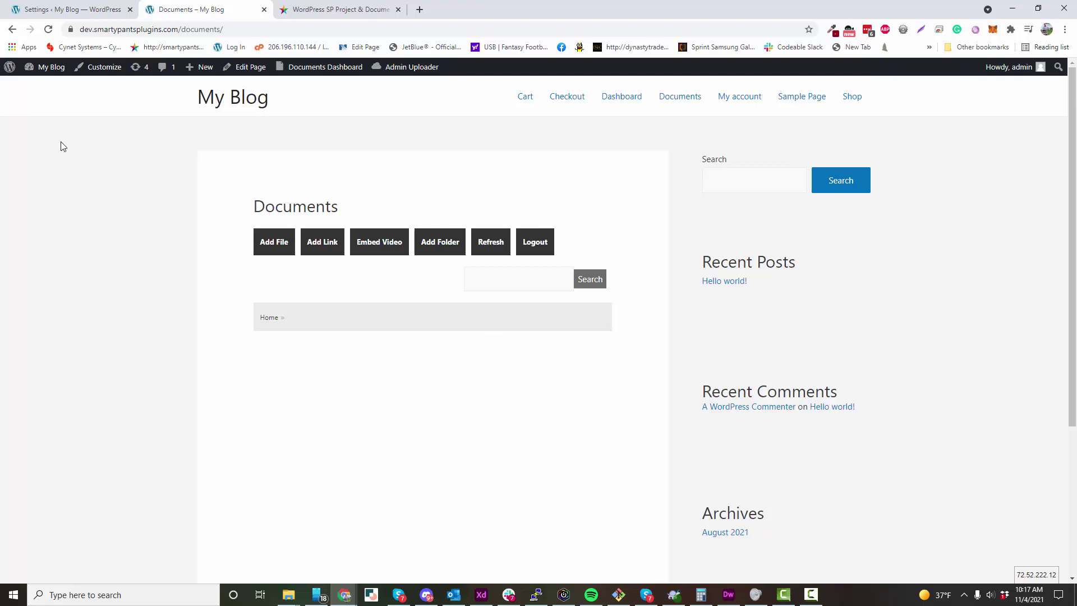
{"action": "mouse_move", "coordinate": [48, 70]}
{"action": "middle_click", "coordinate": [45, 89]}
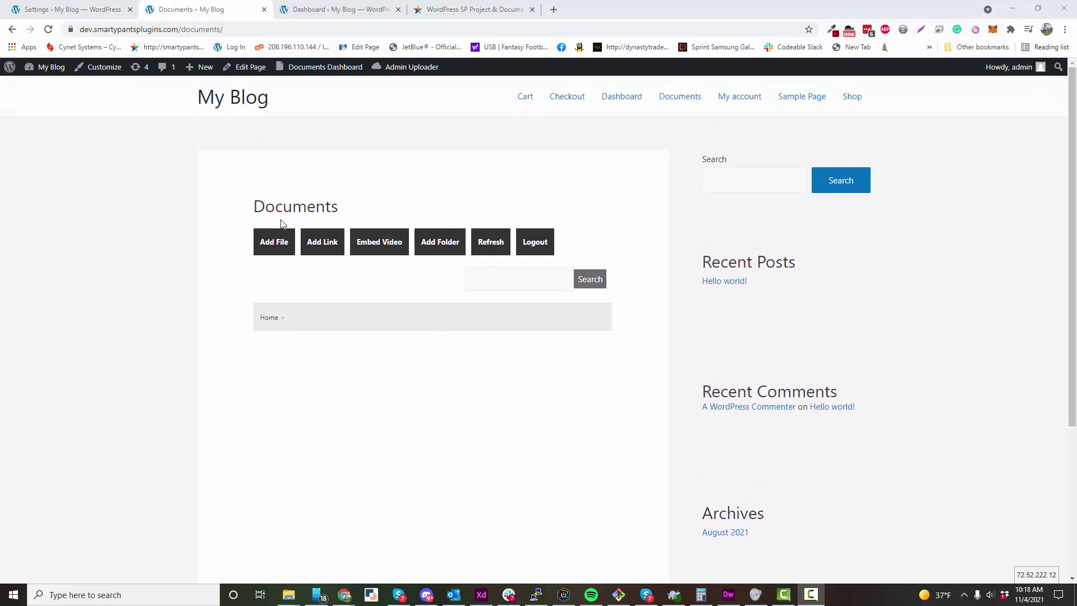
Upload b74919o50ex61.jpg, TH_Spring_-Print_Final_2-scaled.jpg and Treehouse-Brewery-Painting.jpeg to the Documents Home folder.
{"action": "left_click", "coordinate": [278, 253]}
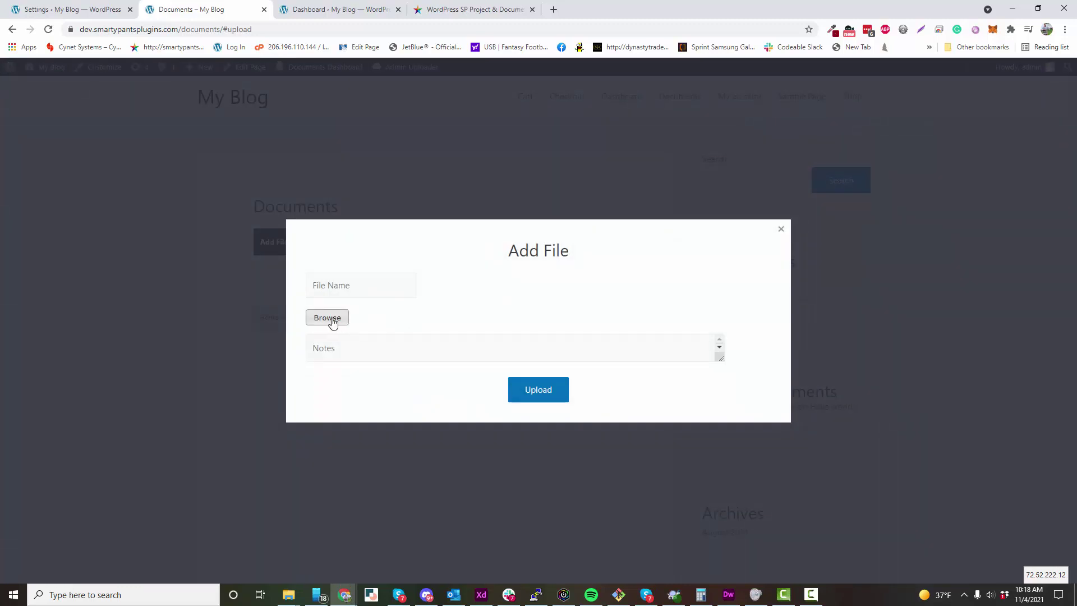
{"action": "left_click", "coordinate": [331, 318]}
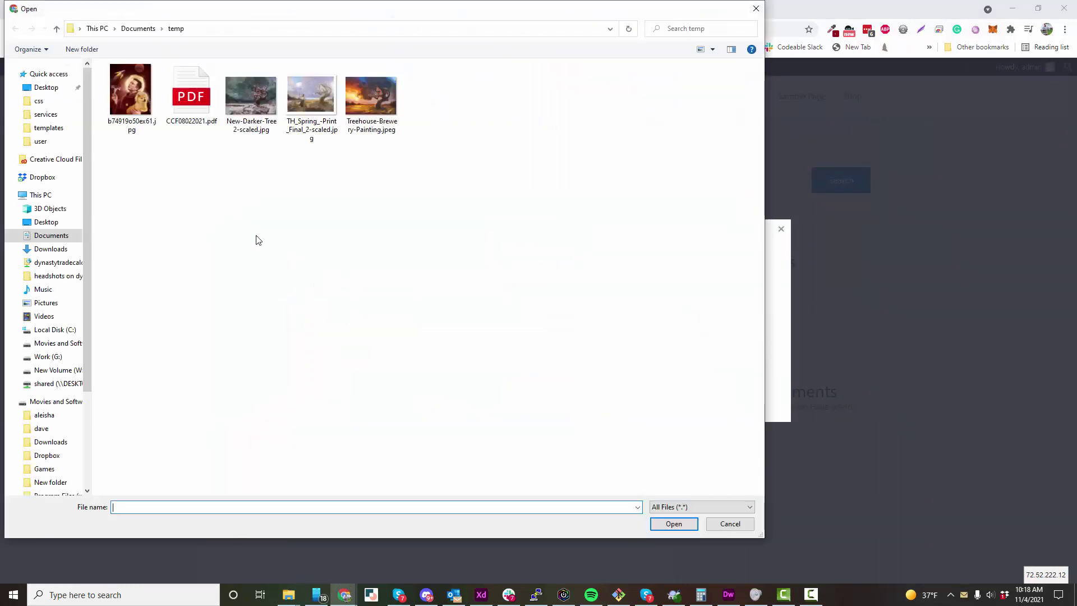
{"action": "double_click", "coordinate": [136, 105]}
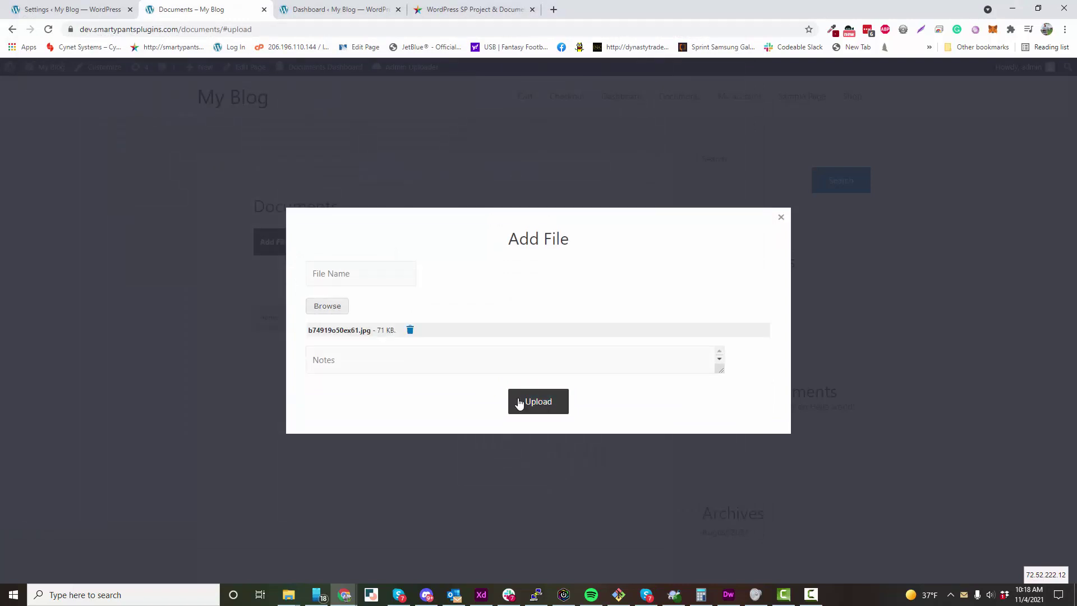
{"action": "left_click", "coordinate": [330, 306]}
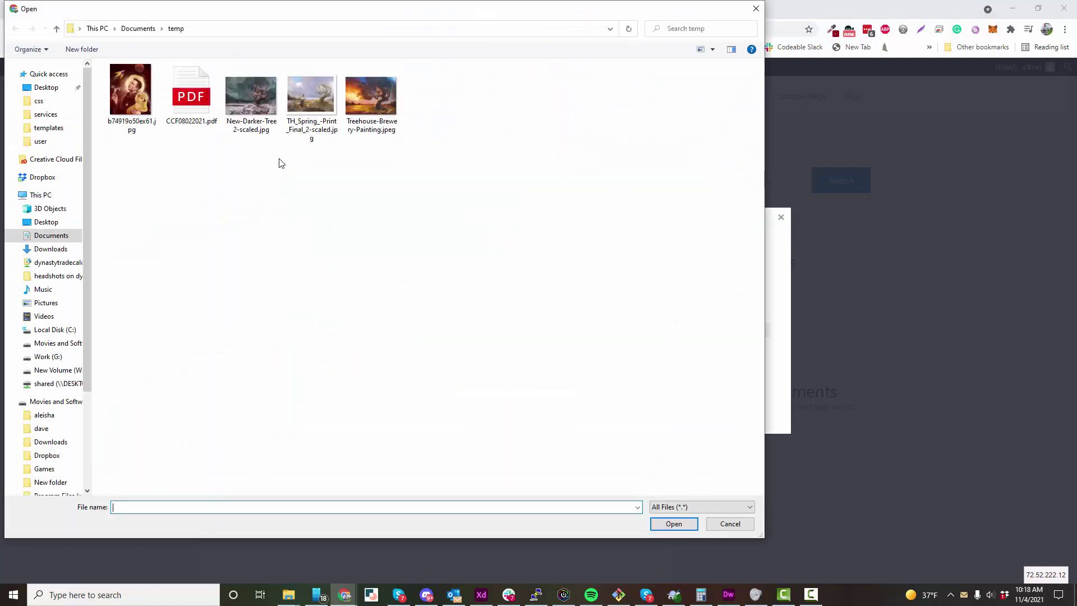
{"action": "left_click", "coordinate": [310, 107]}
{"action": "left_click", "coordinate": [379, 129], "text": "ctrl"}
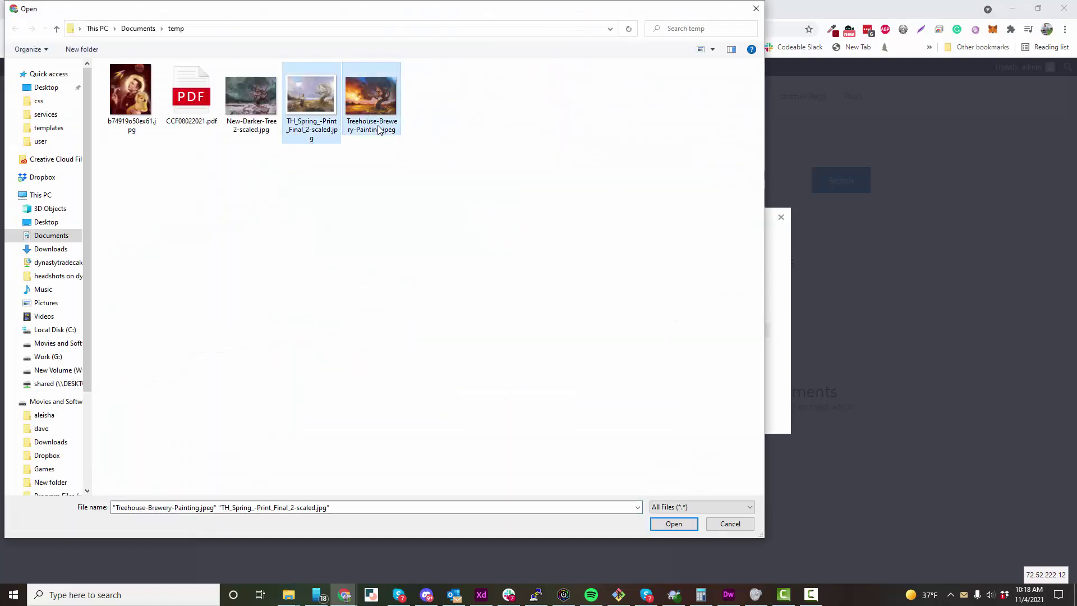
{"action": "left_click", "coordinate": [665, 522]}
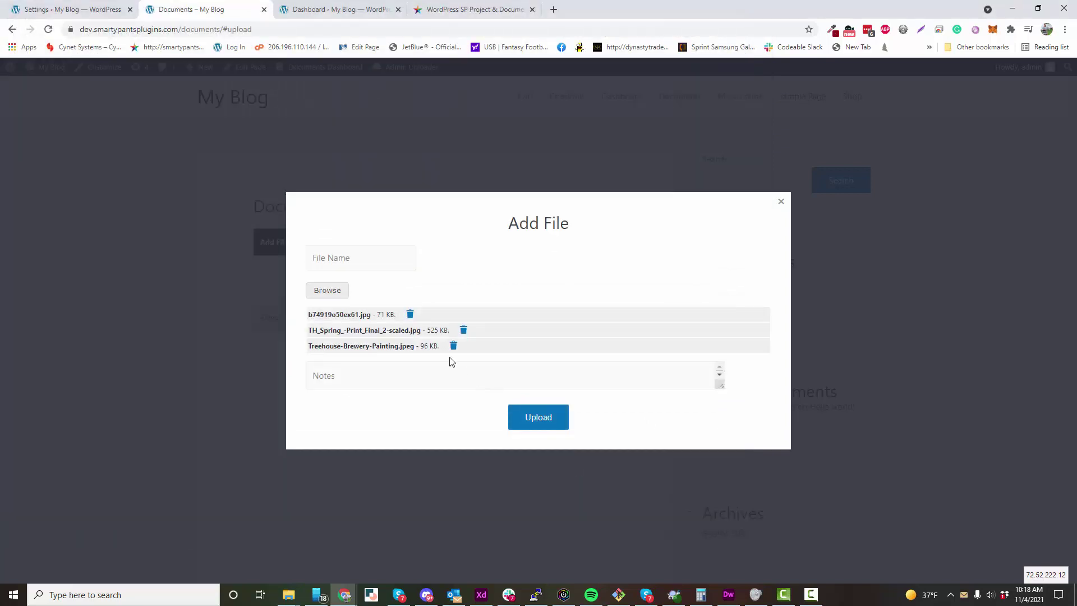
{"action": "left_click", "coordinate": [537, 421]}
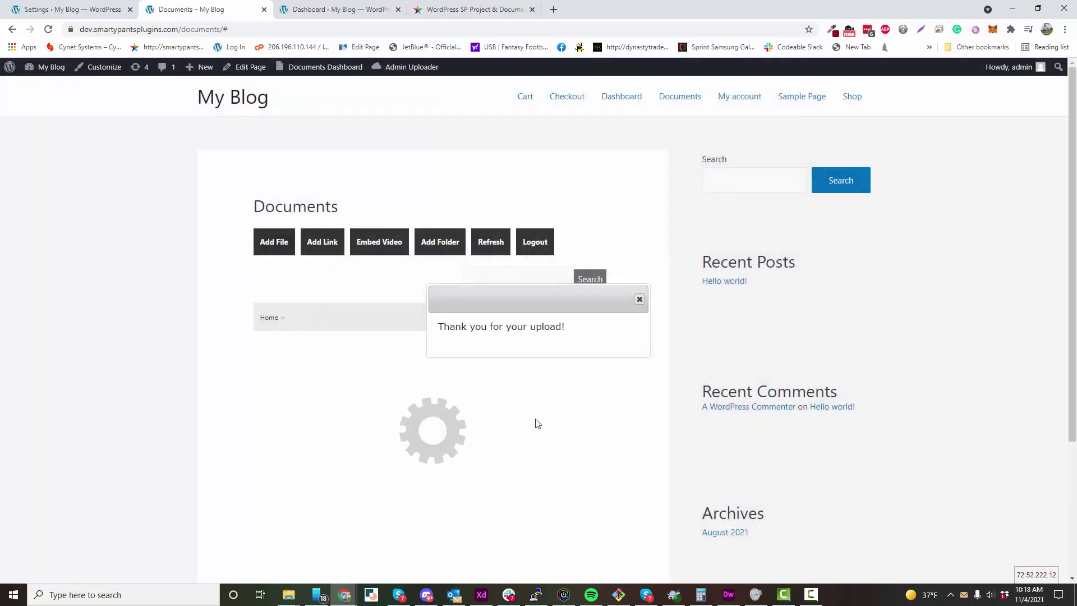
Download b74919o50ex61.jpg, check its Events Log, then request deleting it.
{"action": "left_click", "coordinate": [640, 300]}
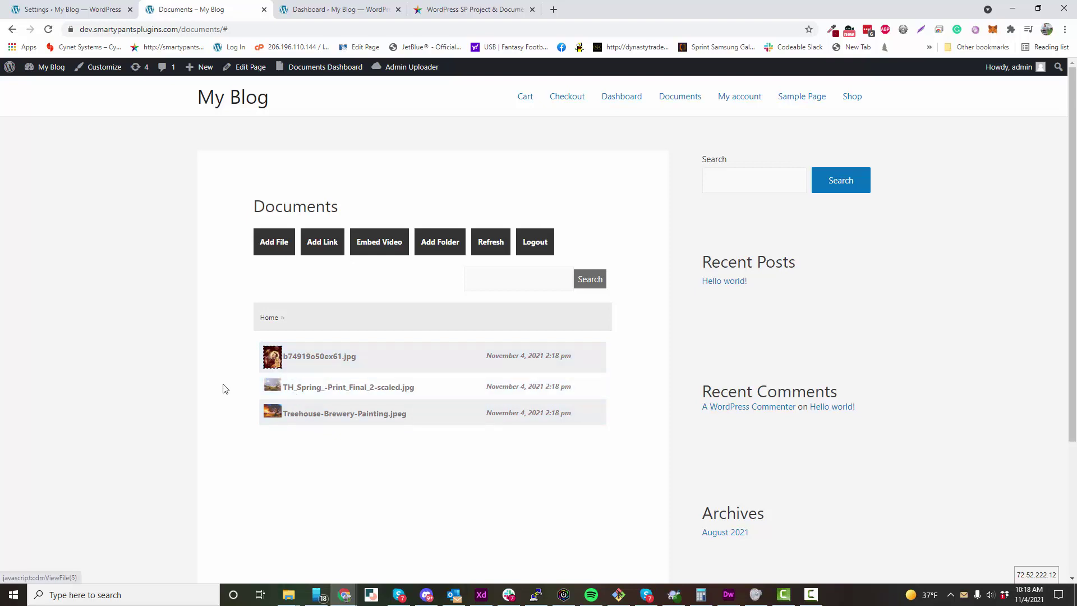
{"action": "left_click", "coordinate": [269, 366]}
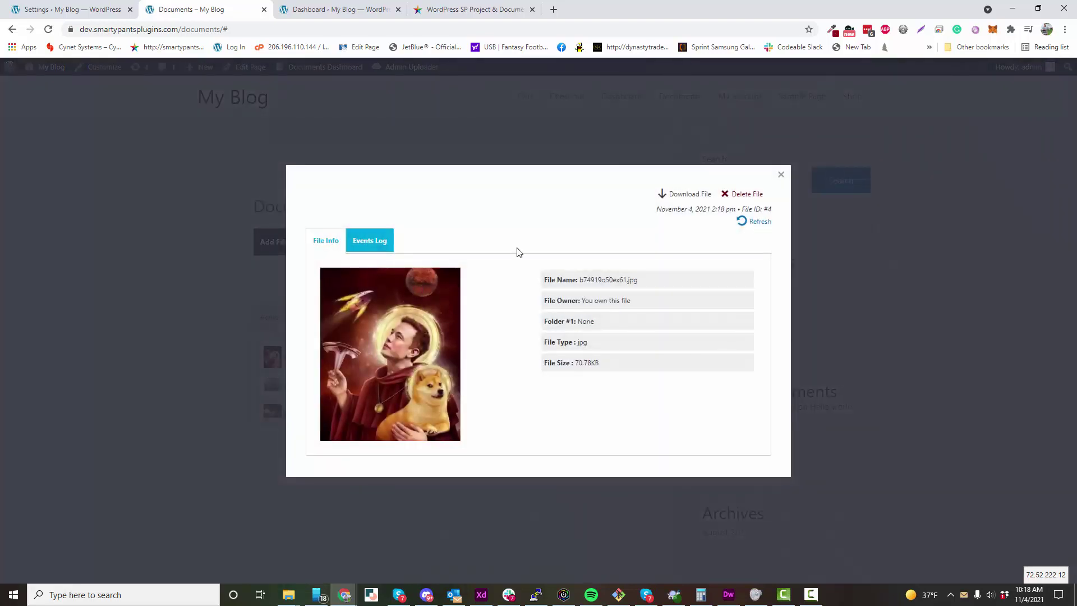
{"action": "left_click", "coordinate": [690, 194]}
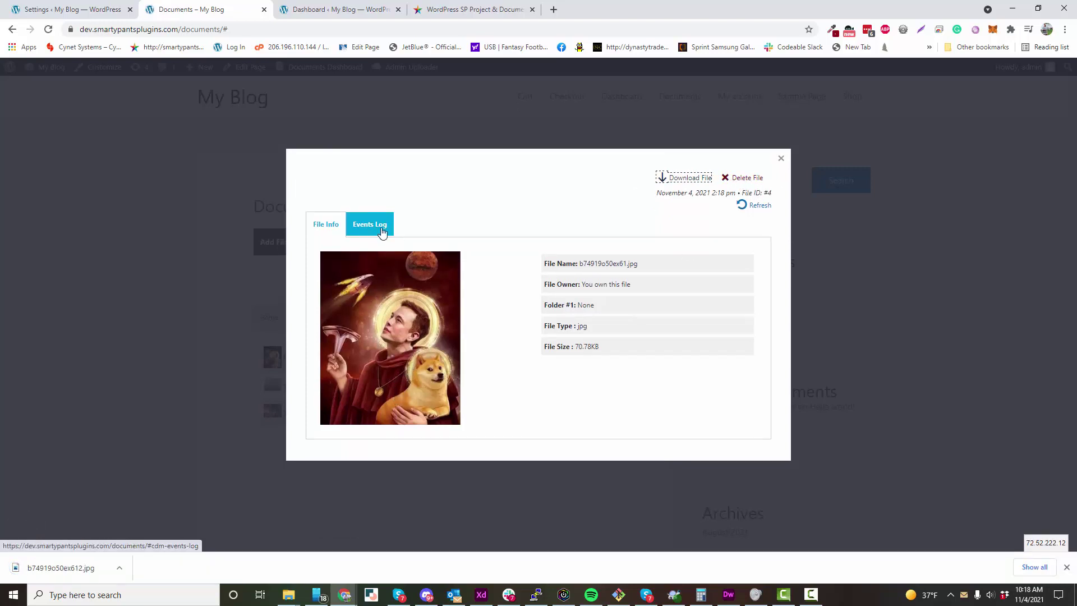
{"action": "left_click", "coordinate": [740, 205]}
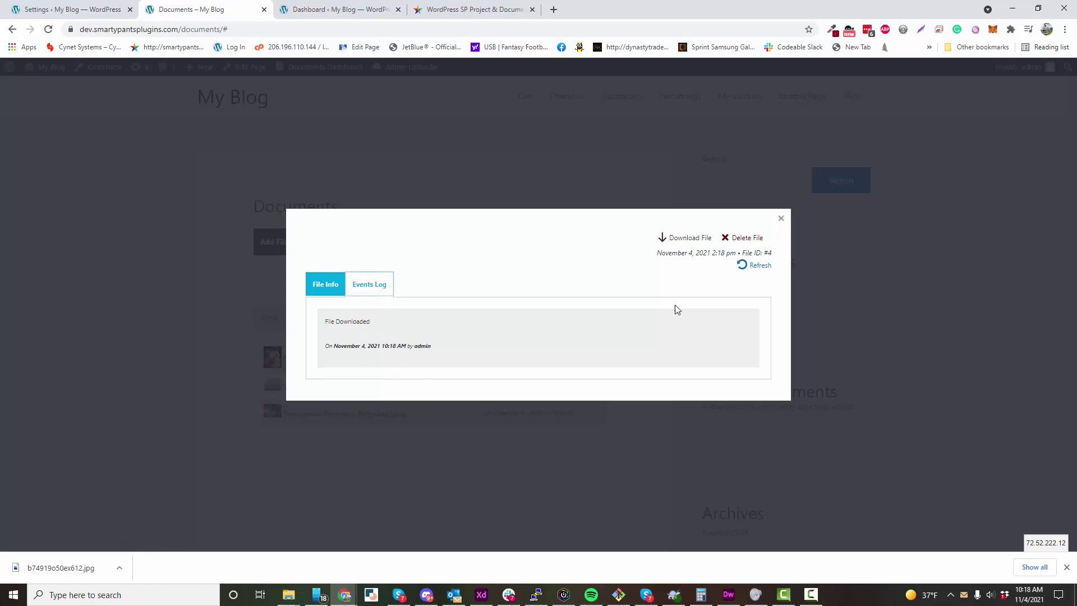
{"action": "left_click", "coordinate": [313, 290]}
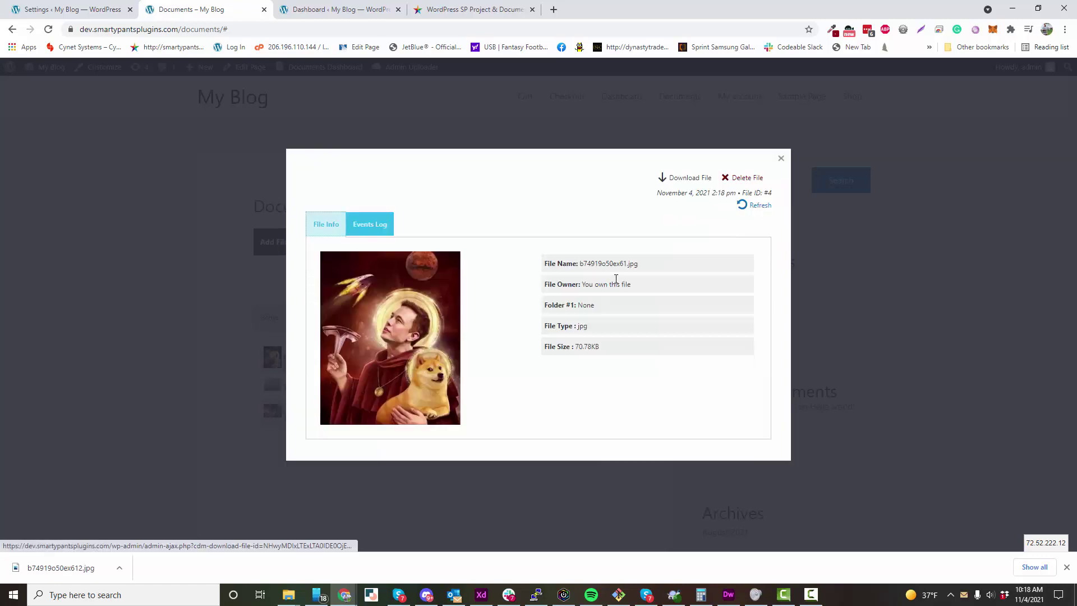
{"action": "left_click", "coordinate": [732, 186]}
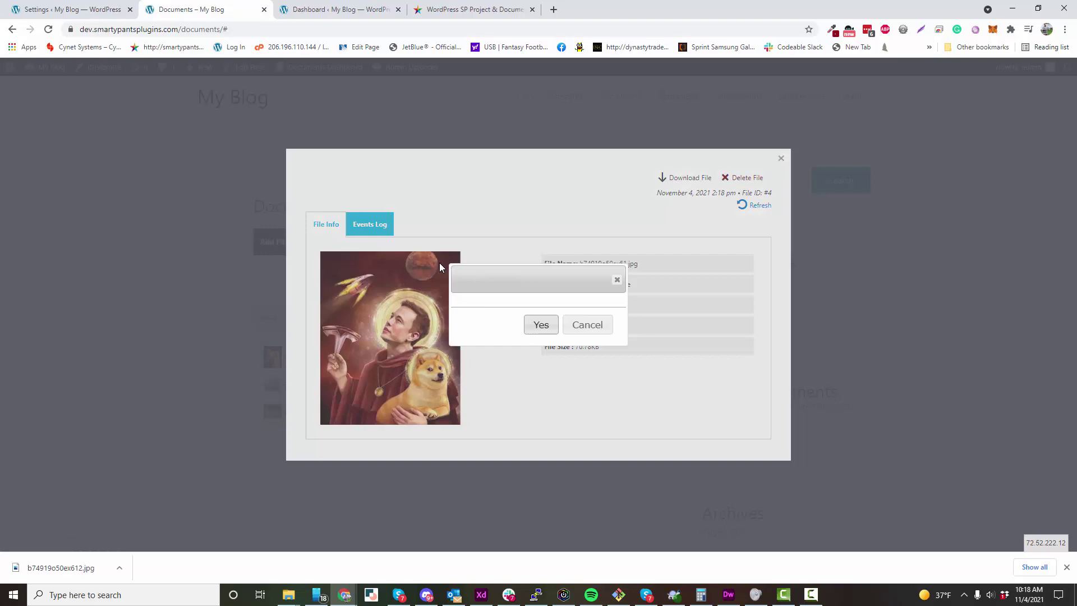
Confirm deleting b74919o50ex61.jpg from the Documents list.
{"action": "left_click", "coordinate": [283, 213]}
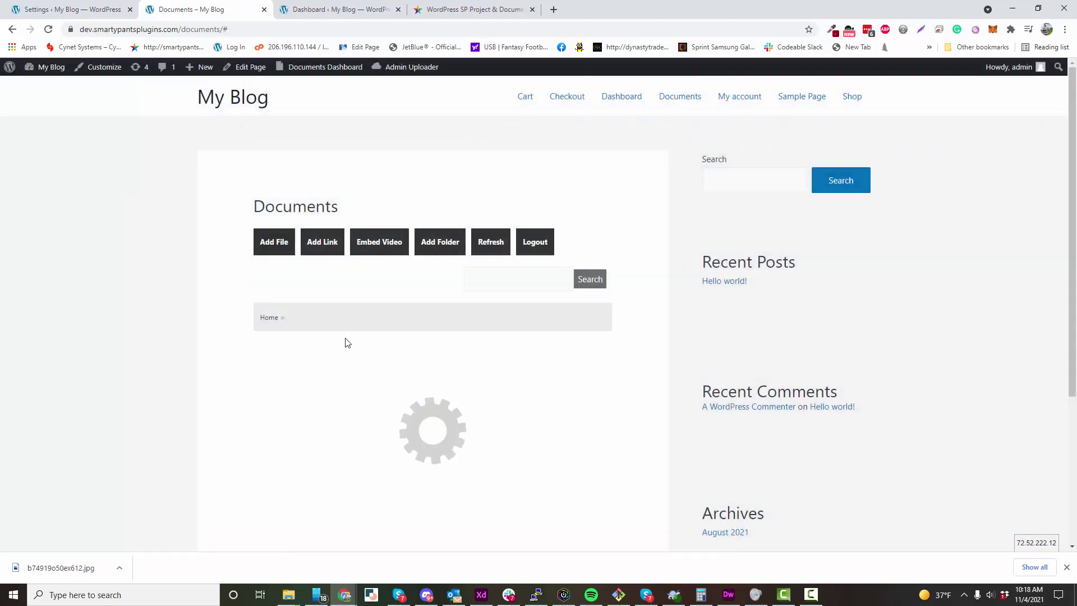
{"action": "scroll", "coordinate": [329, 368], "scroll_direction": "down", "scroll_amount": 2}
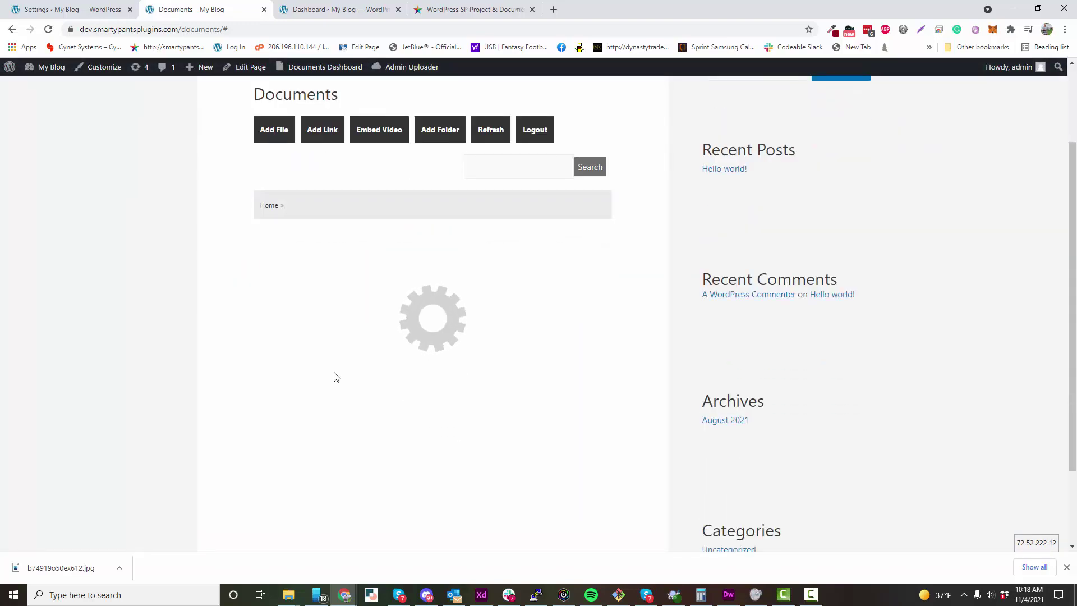
{"action": "scroll", "coordinate": [334, 376], "scroll_direction": "up", "scroll_amount": 2}
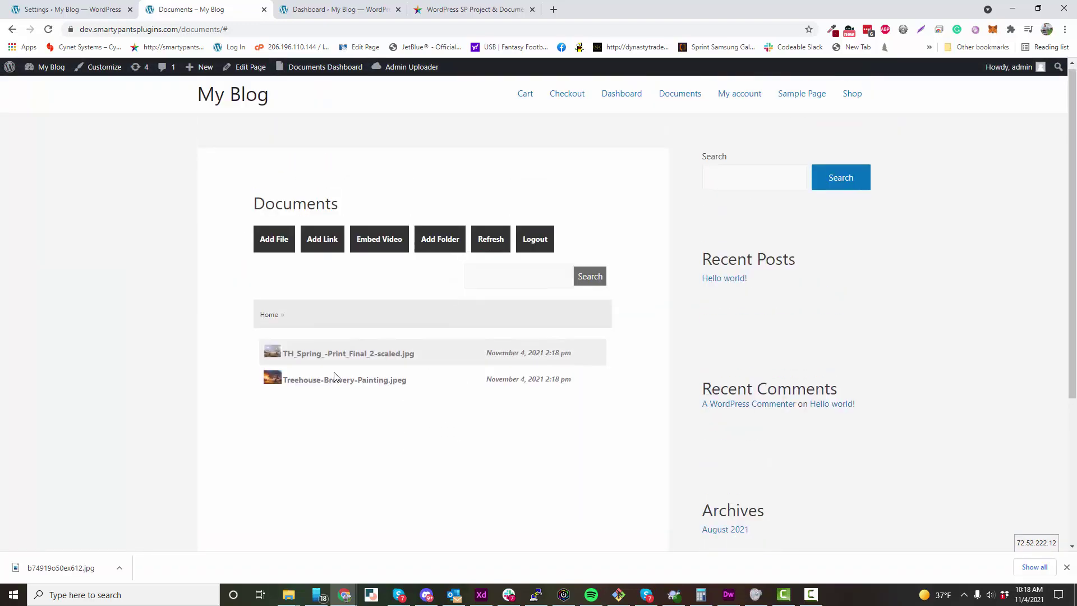
Create a folder named 'test', open it, and return to the Home level.
{"action": "left_click", "coordinate": [440, 243]}
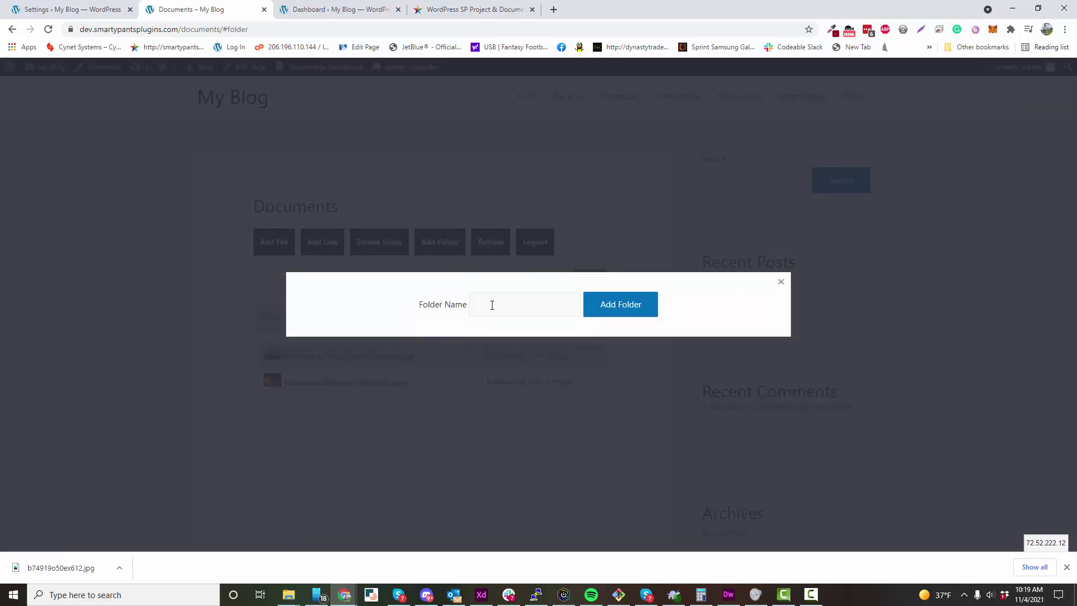
{"action": "type", "text": "test"}
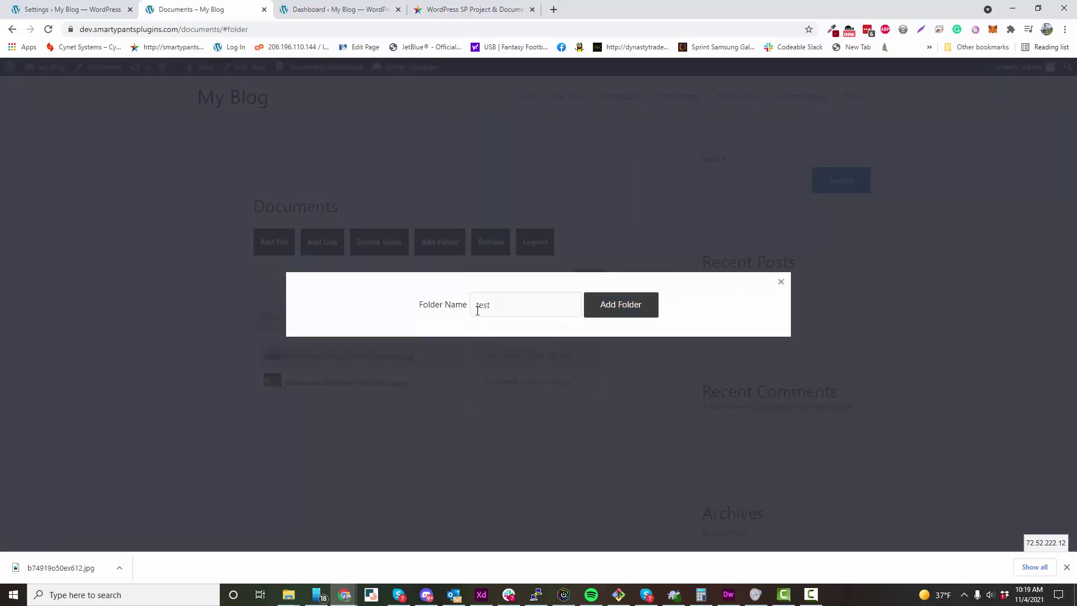
{"action": "key", "text": "Return"}
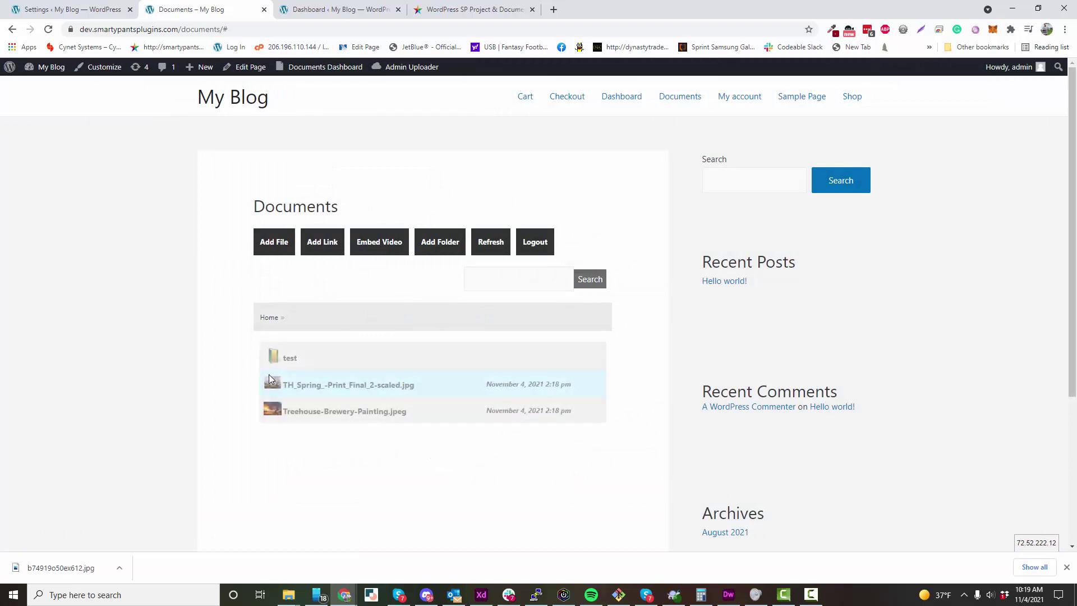
{"action": "left_click", "coordinate": [293, 359]}
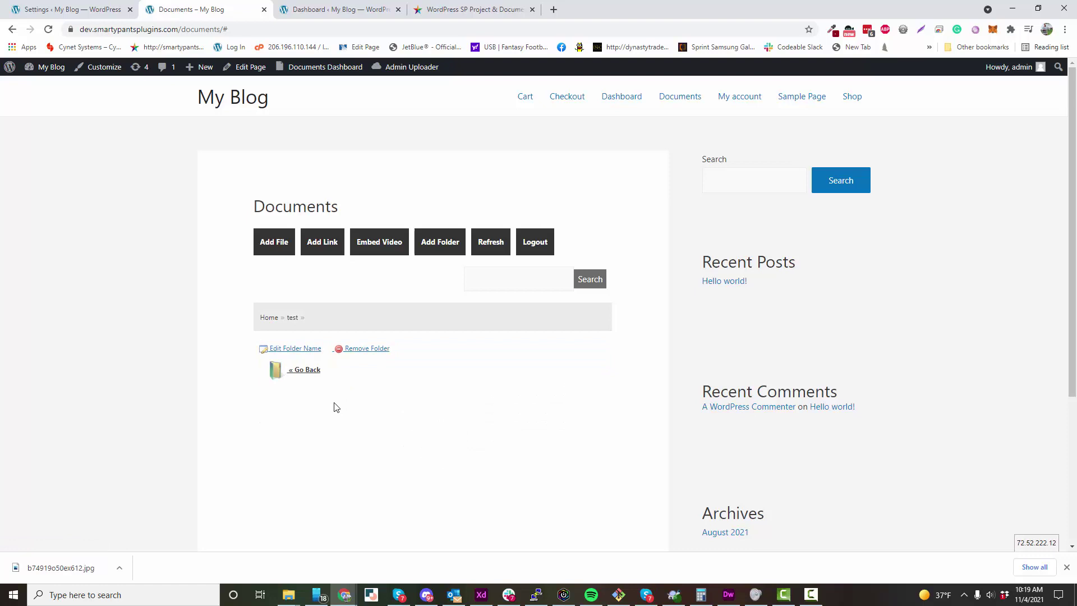
{"action": "left_click", "coordinate": [268, 318]}
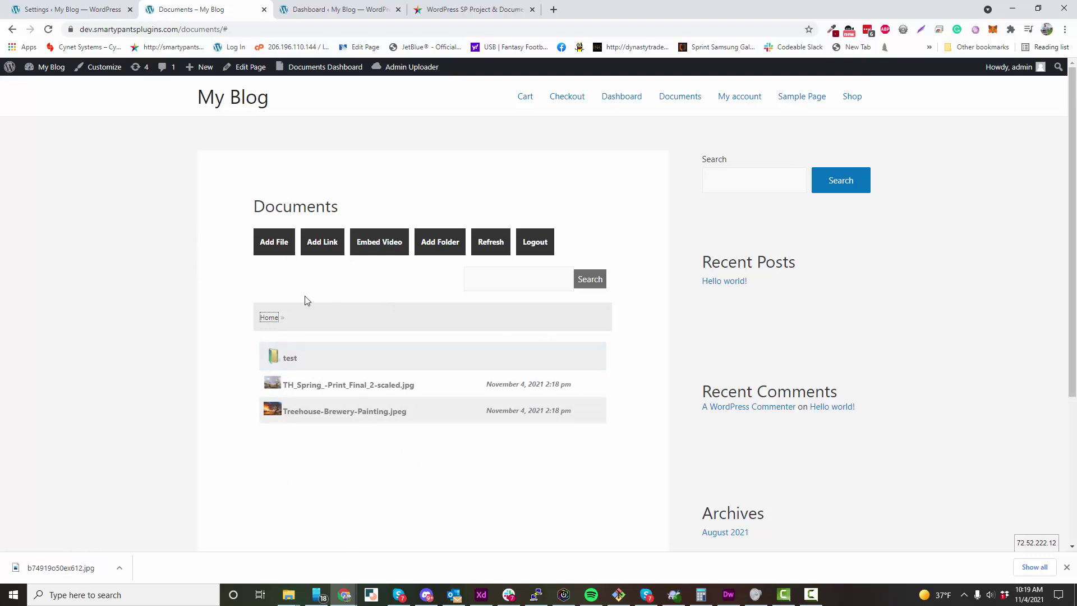
{"action": "key", "text": "F10"}
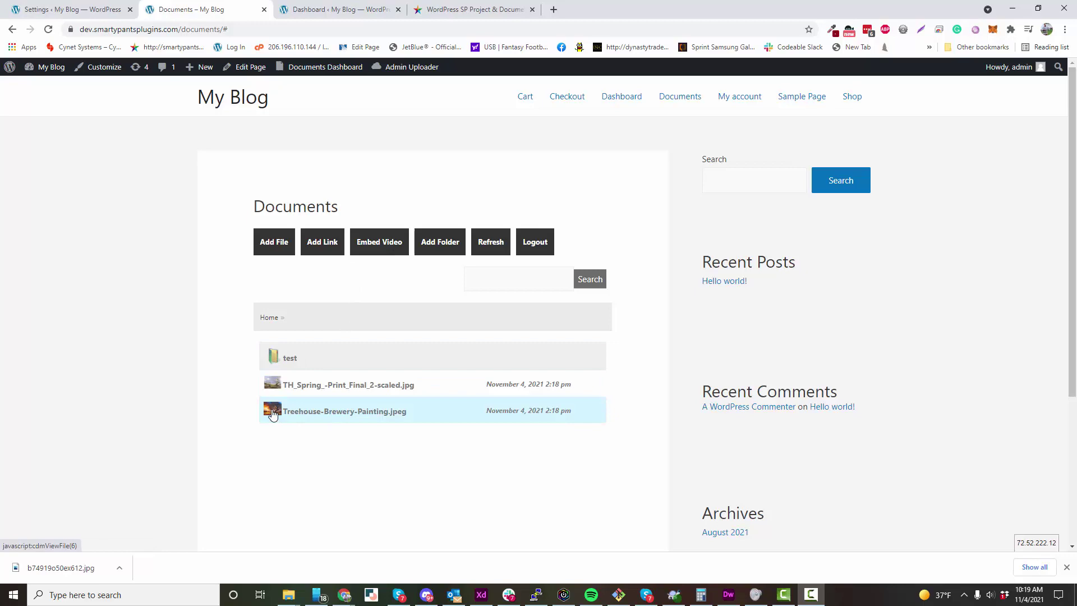
{"action": "left_click", "coordinate": [343, 391]}
{"action": "key", "text": "Escape"}
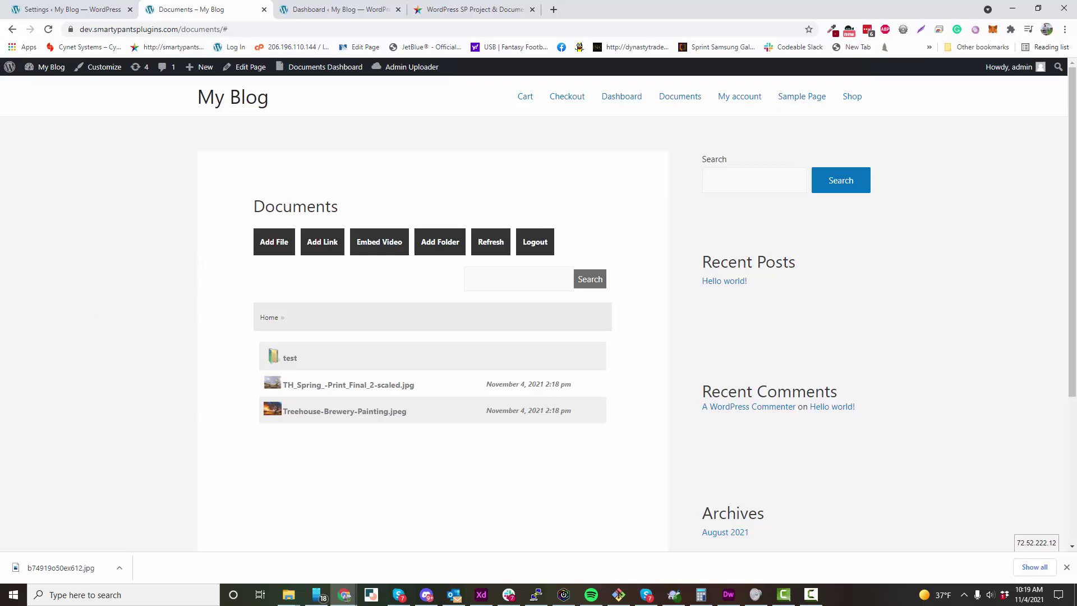
{"action": "key", "text": "F10"}
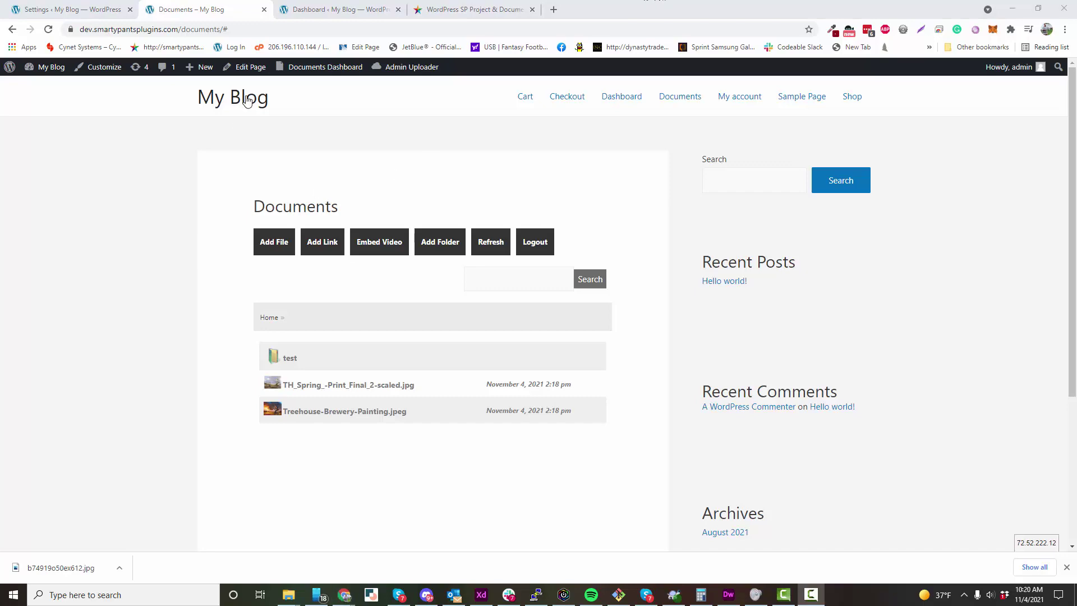
From the Dashboard tab, open the document manager's admin page and its Folders list.
{"action": "left_click", "coordinate": [293, 11]}
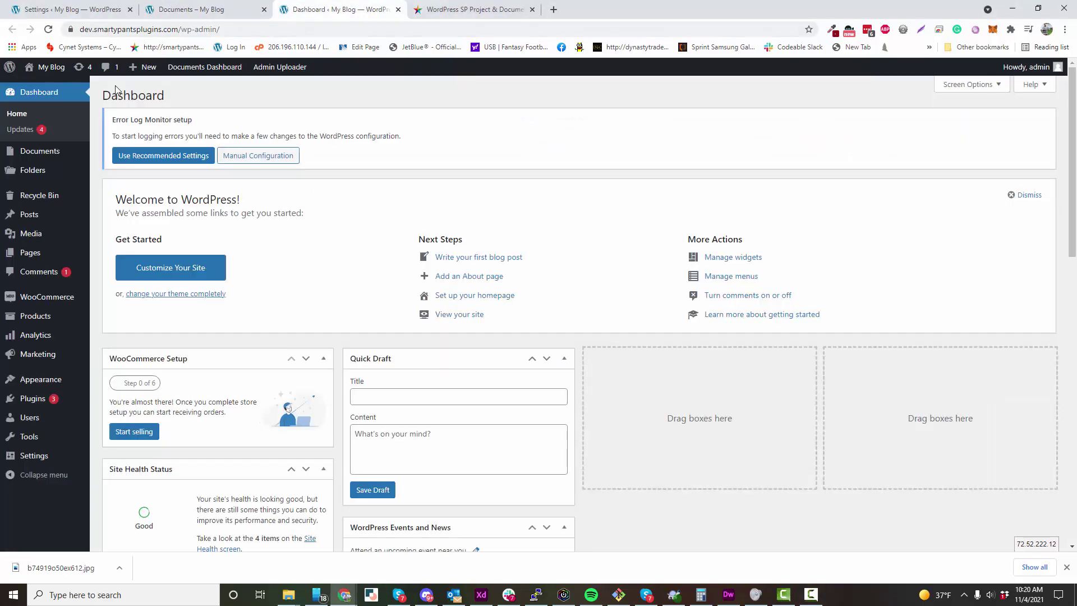
{"action": "left_click", "coordinate": [57, 151]}
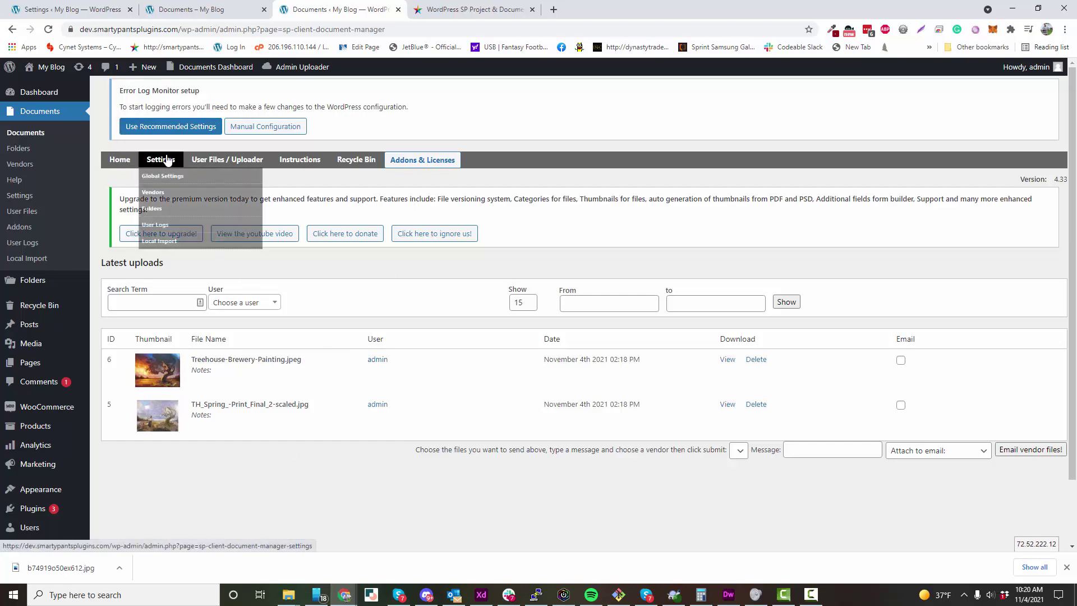
{"action": "left_click", "coordinate": [40, 280]}
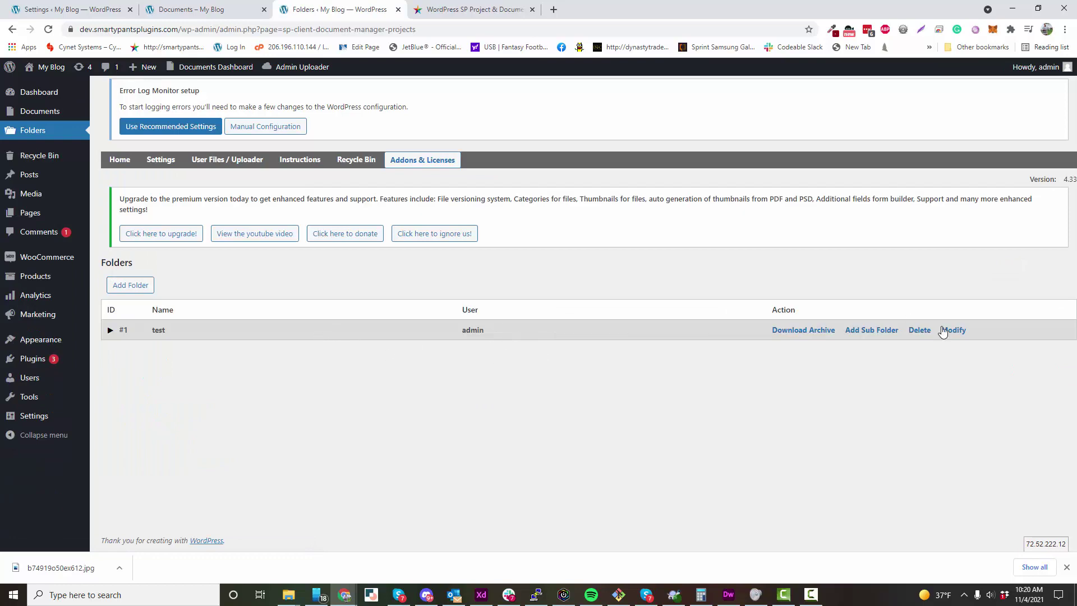
Open the test folder's Modify form and keep admin as its user.
{"action": "left_click", "coordinate": [952, 331]}
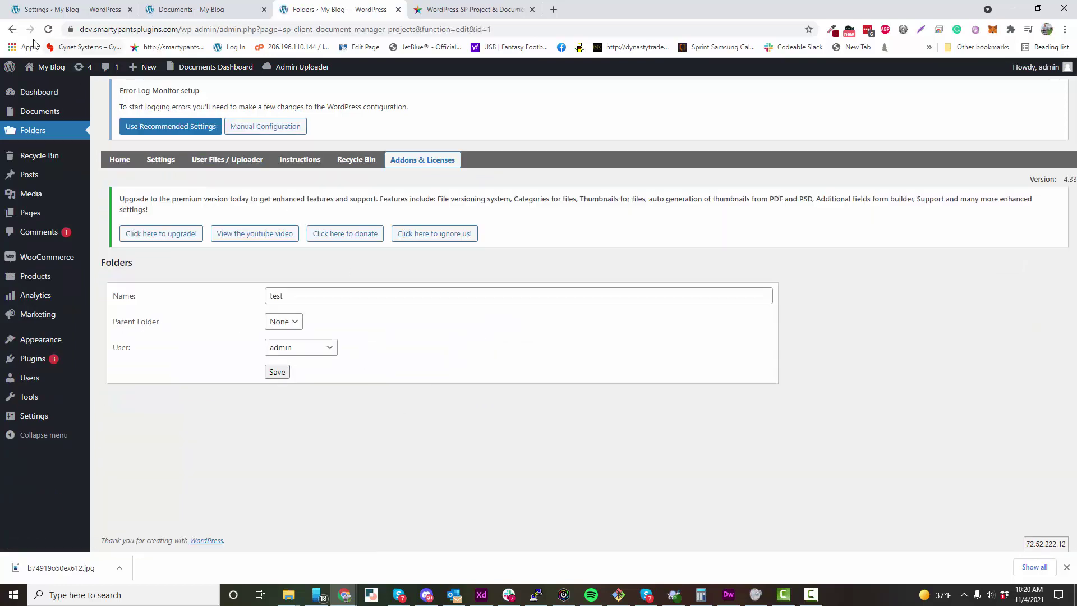
{"action": "left_click", "coordinate": [13, 28]}
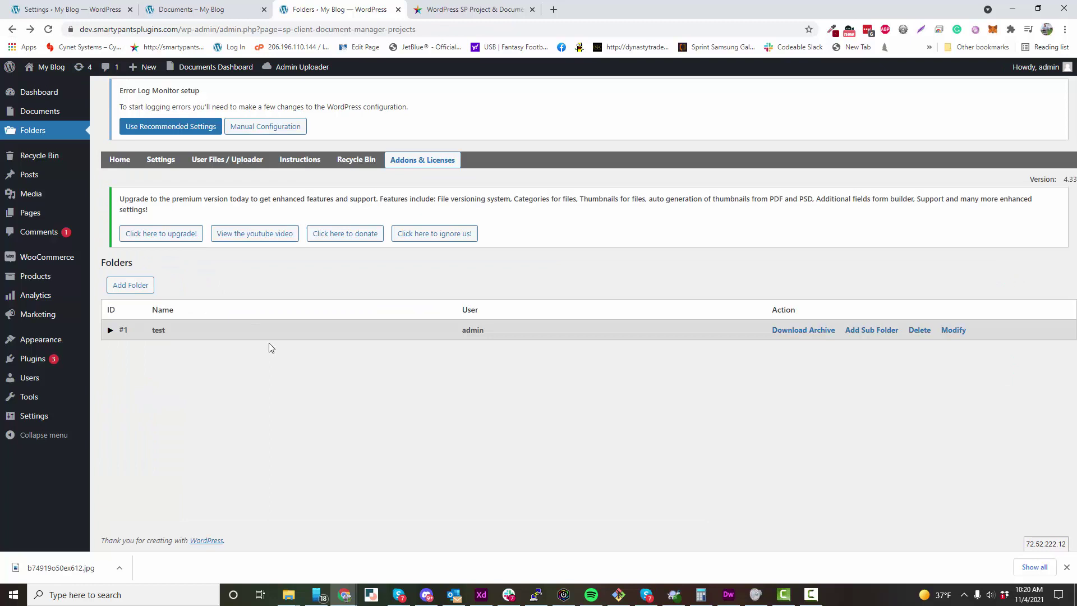
{"action": "left_click", "coordinate": [954, 331]}
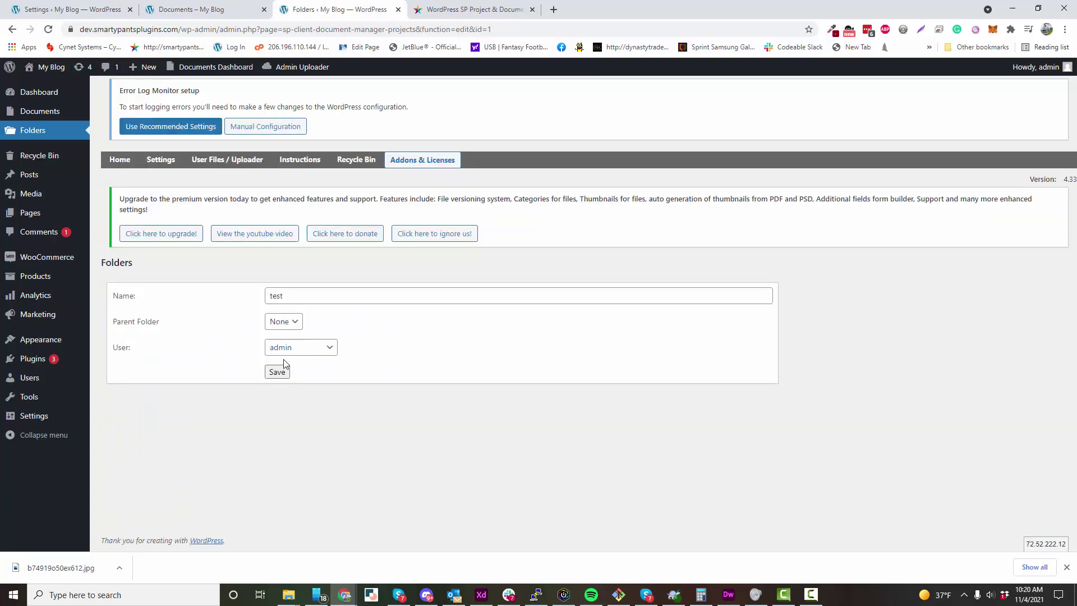
{"action": "left_click", "coordinate": [286, 348]}
{"action": "left_click", "coordinate": [294, 349]}
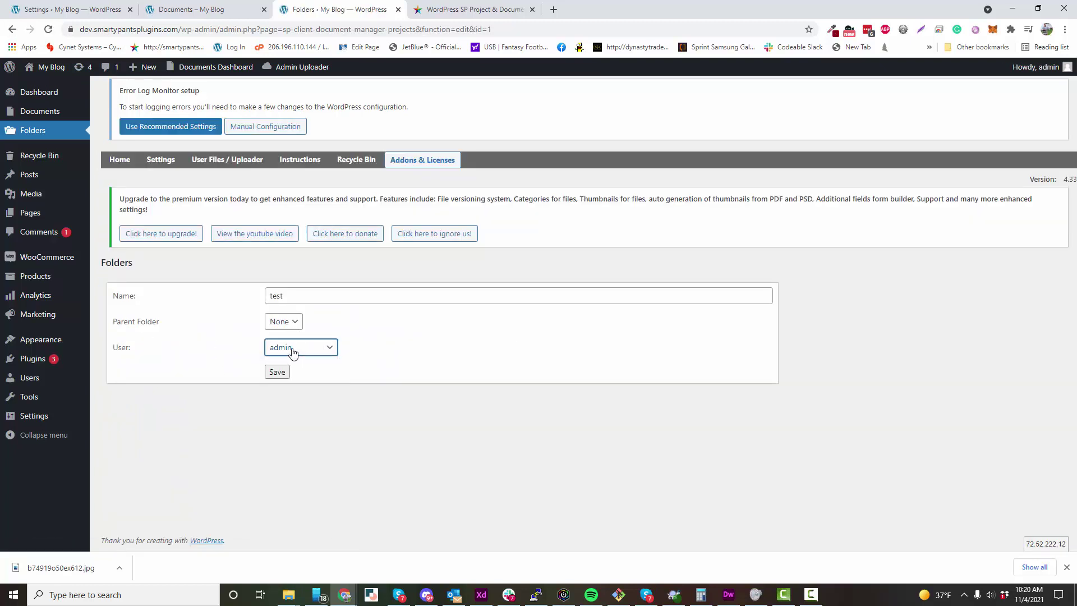
Open the document manager Settings and scroll through the Mail Settings tab.
{"action": "left_click", "coordinate": [160, 161]}
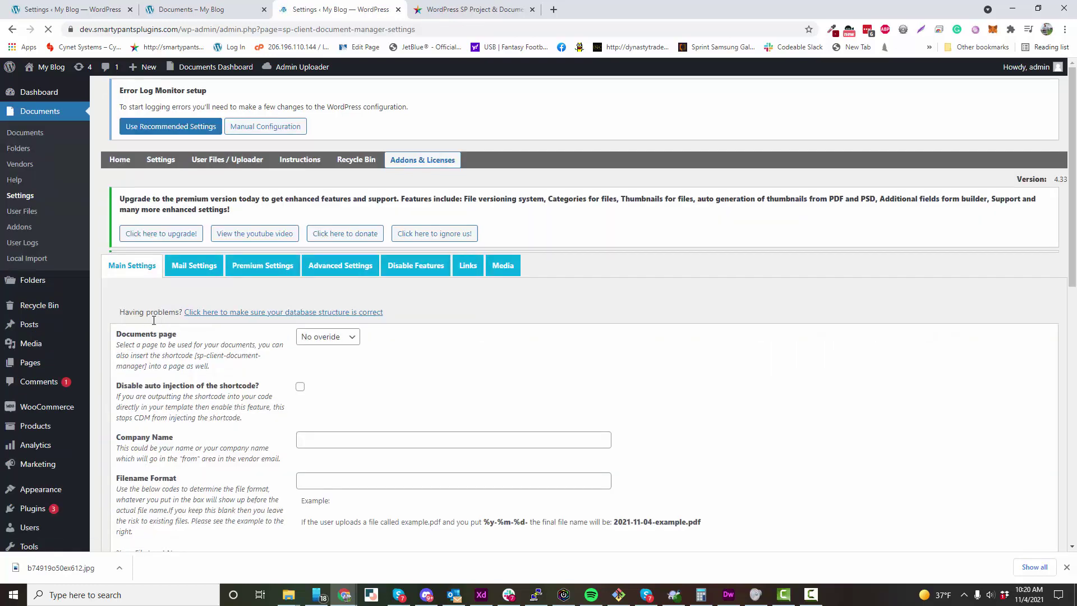
{"action": "scroll", "coordinate": [163, 292], "scroll_direction": "down", "scroll_amount": 4}
{"action": "scroll", "coordinate": [185, 180], "scroll_direction": "up", "scroll_amount": 2}
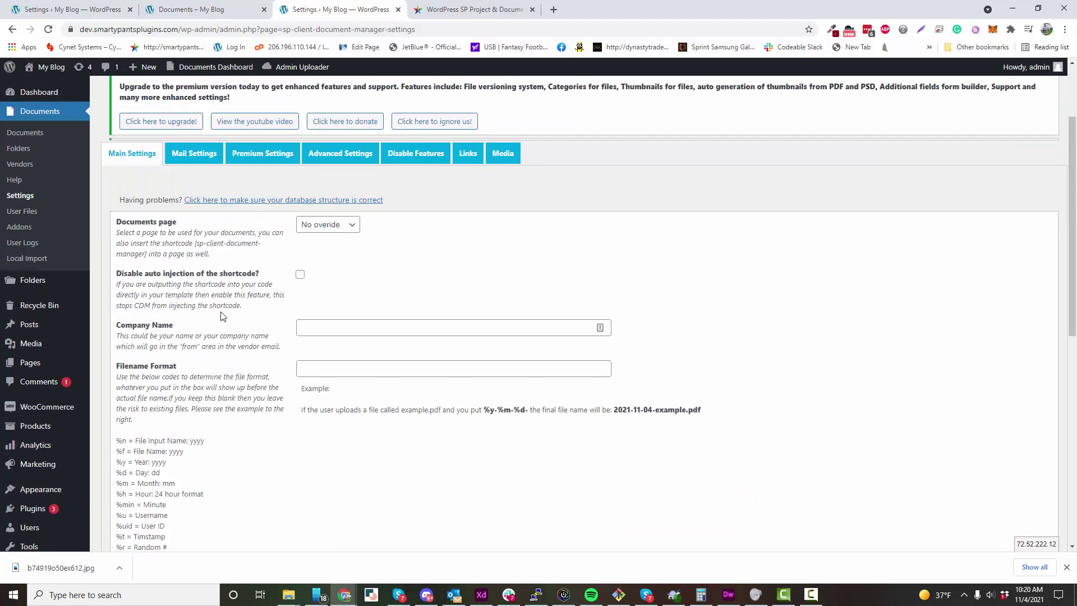
{"action": "left_click", "coordinate": [186, 162]}
{"action": "scroll", "coordinate": [200, 280], "scroll_direction": "down", "scroll_amount": 7}
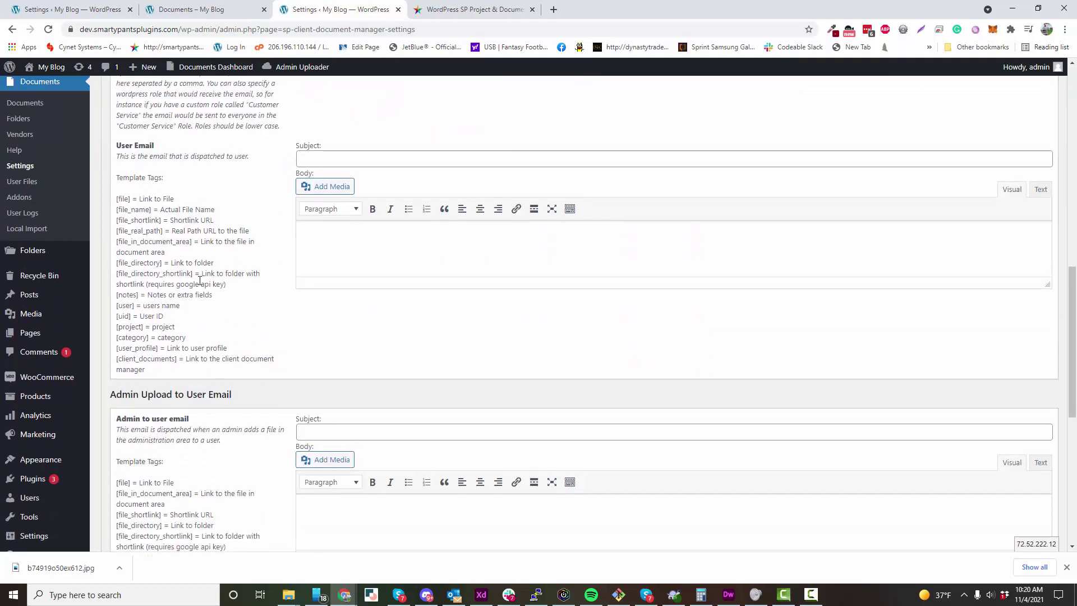
{"action": "scroll", "coordinate": [201, 280], "scroll_direction": "down", "scroll_amount": 7}
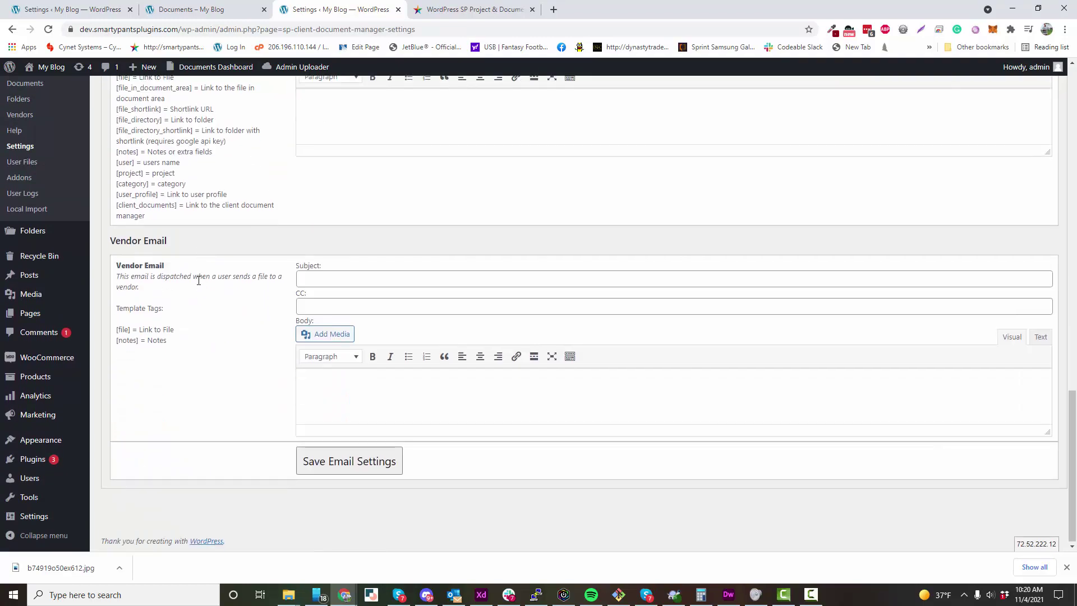
{"action": "scroll", "coordinate": [199, 281], "scroll_direction": "up", "scroll_amount": 15}
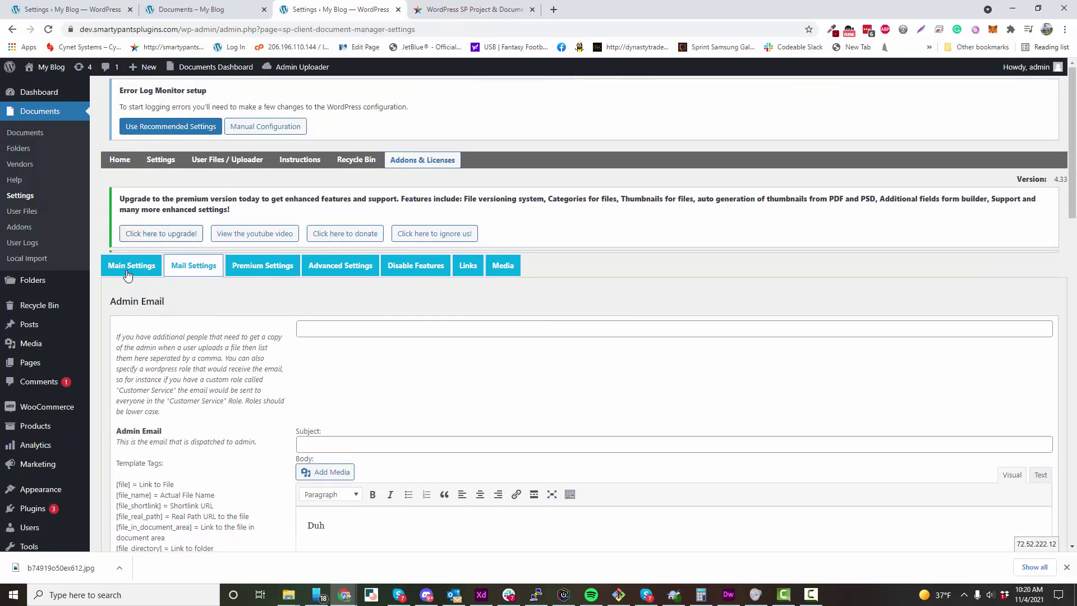
Return to the Main Settings tab and scroll through its options.
{"action": "left_click", "coordinate": [128, 268]}
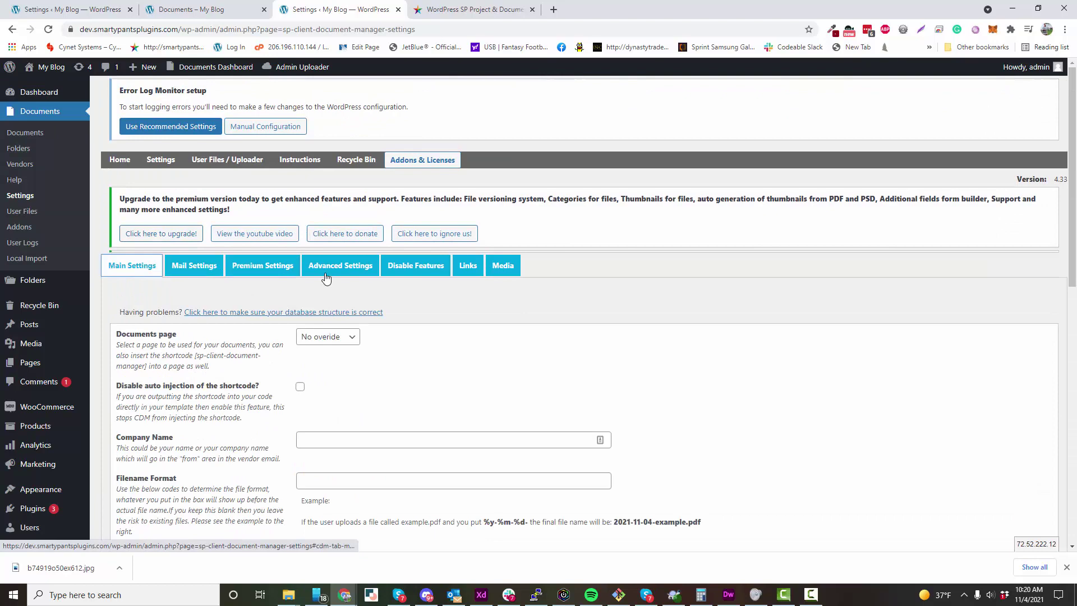
{"action": "scroll", "coordinate": [249, 323], "scroll_direction": "down", "scroll_amount": 8}
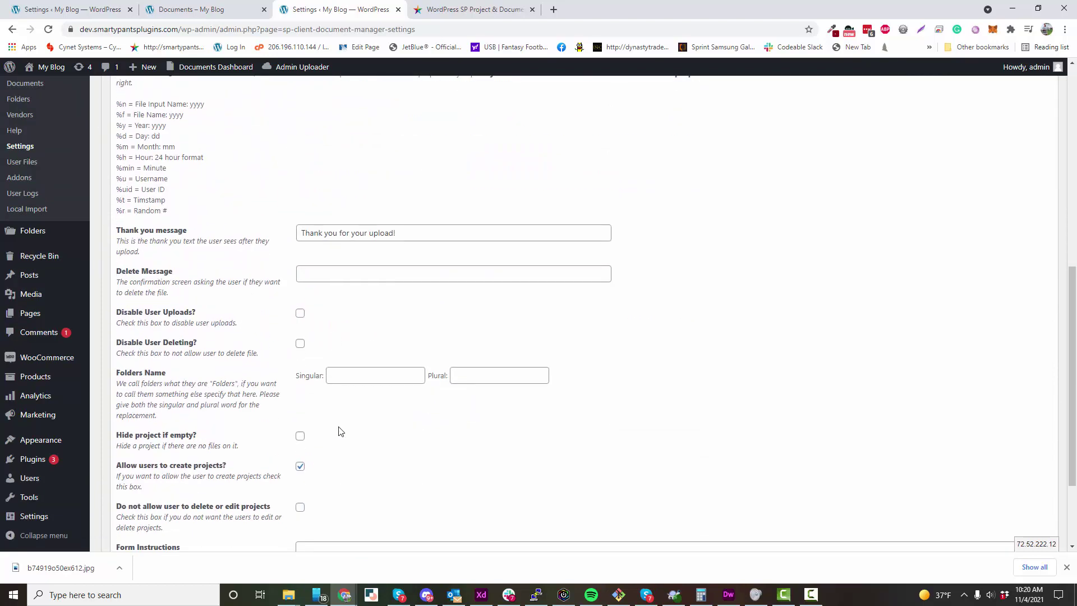
{"action": "scroll", "coordinate": [339, 431], "scroll_direction": "up", "scroll_amount": 5}
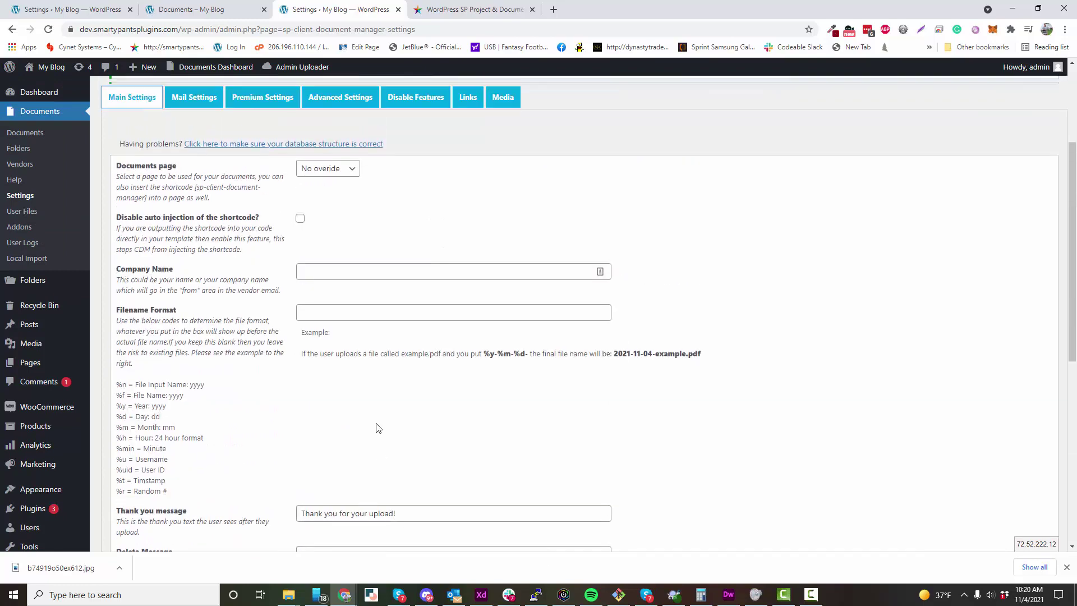
{"action": "scroll", "coordinate": [461, 378], "scroll_direction": "down", "scroll_amount": 5}
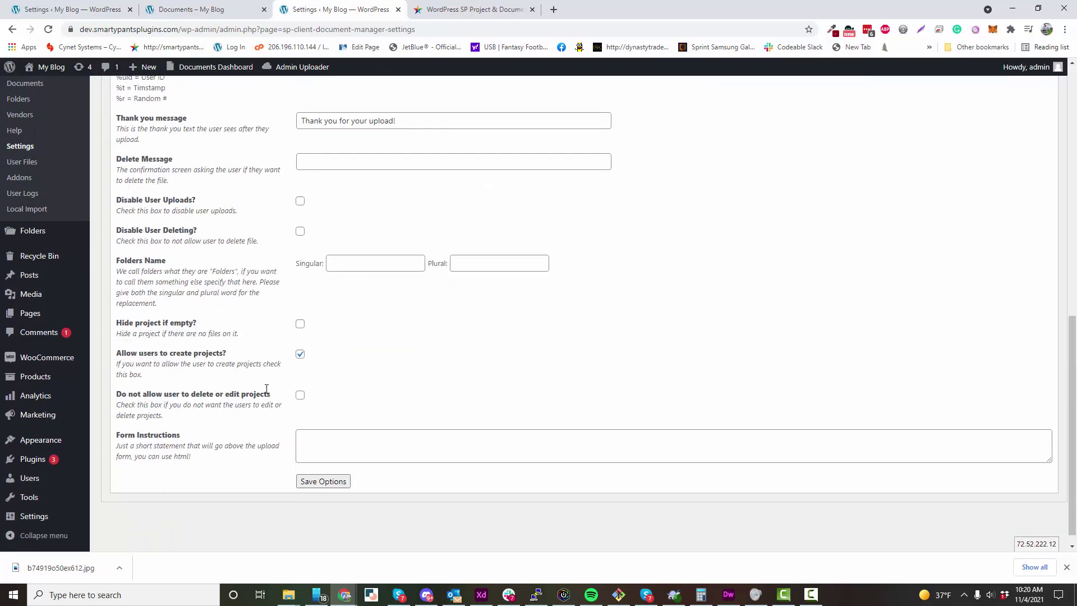
{"action": "scroll", "coordinate": [208, 370], "scroll_direction": "up", "scroll_amount": 7}
View the Premium Settings tab, then scroll through the Advanced Settings upload-folder options.
{"action": "left_click", "coordinate": [261, 212]}
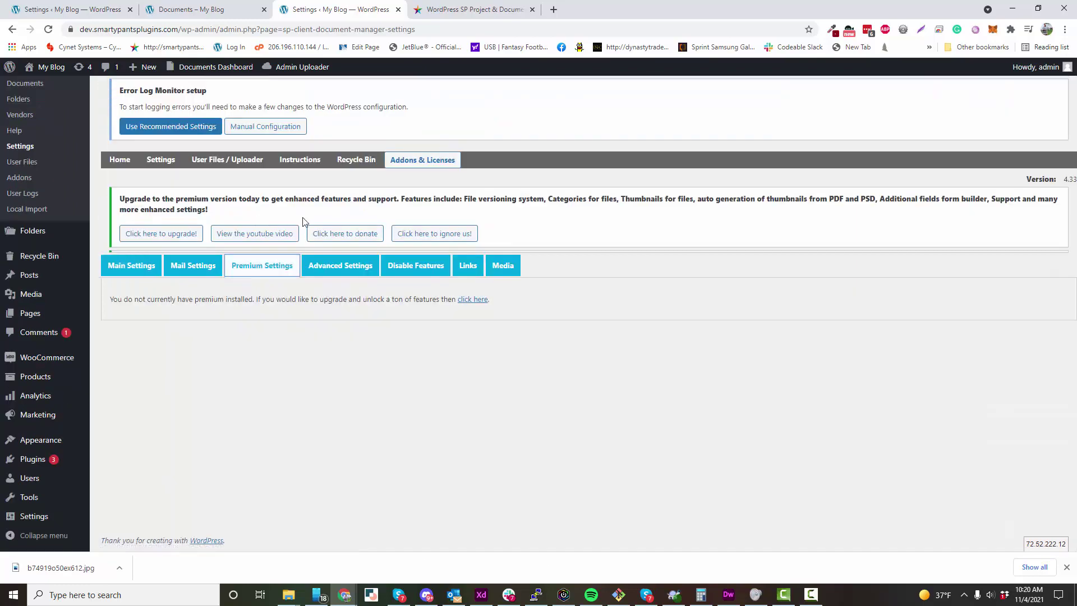
{"action": "left_click", "coordinate": [337, 272]}
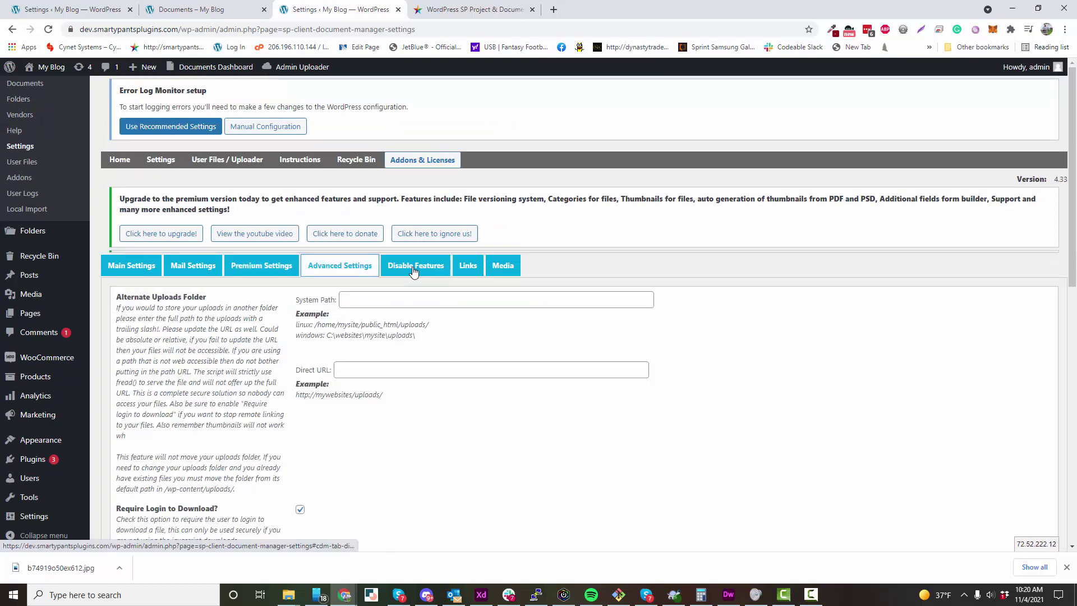
{"action": "scroll", "coordinate": [404, 273], "scroll_direction": "down", "scroll_amount": 1}
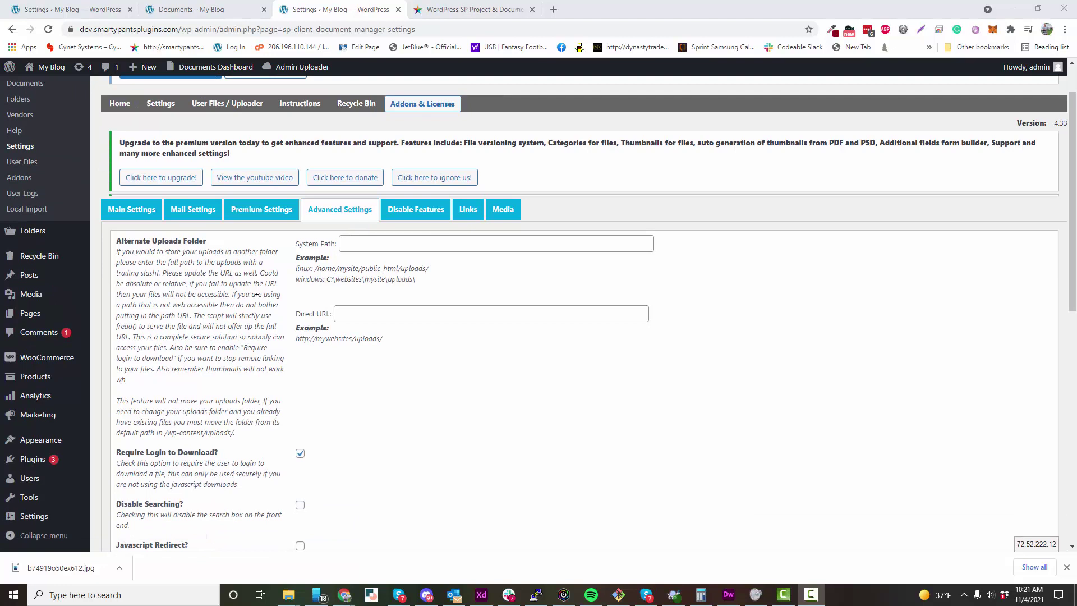
{"action": "scroll", "coordinate": [257, 290], "scroll_direction": "down", "scroll_amount": 2}
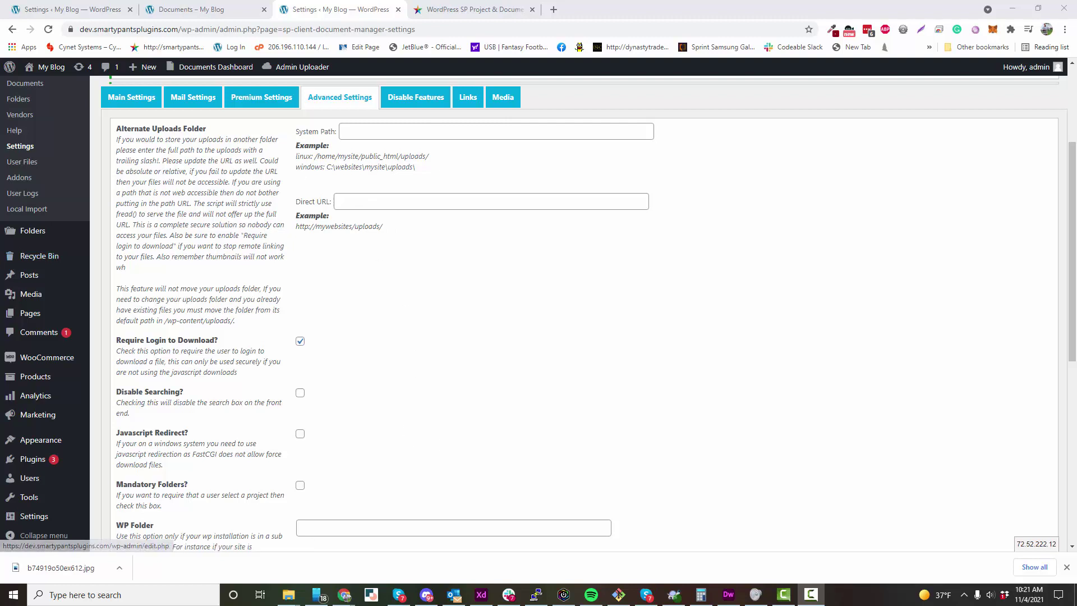
{"action": "scroll", "coordinate": [567, 426], "scroll_direction": "down", "scroll_amount": 4}
{"action": "scroll", "coordinate": [533, 415], "scroll_direction": "down", "scroll_amount": 1}
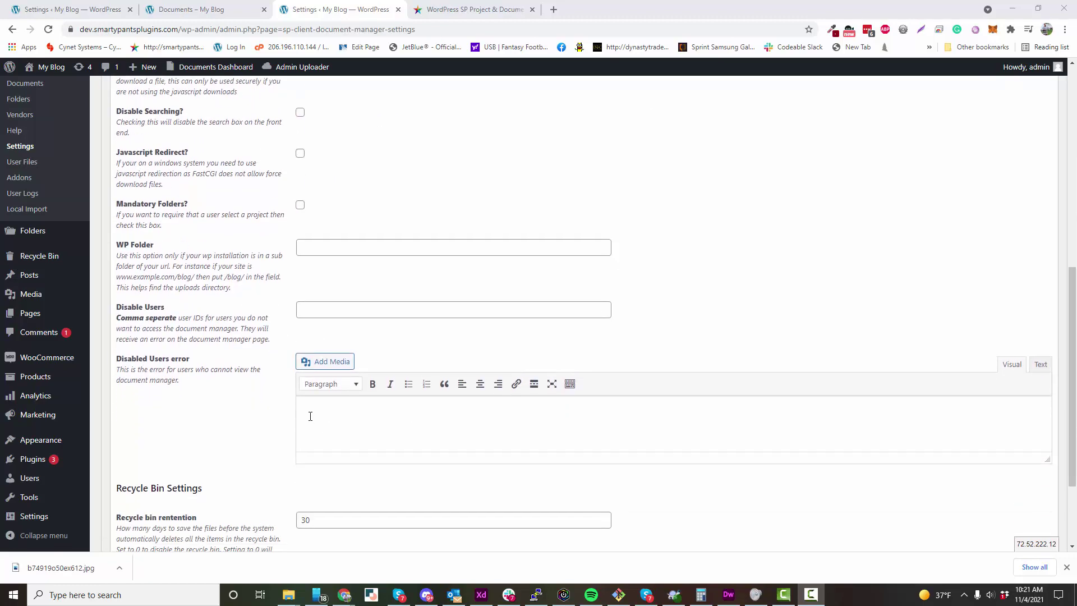
{"action": "scroll", "coordinate": [370, 357], "scroll_direction": "up", "scroll_amount": 6}
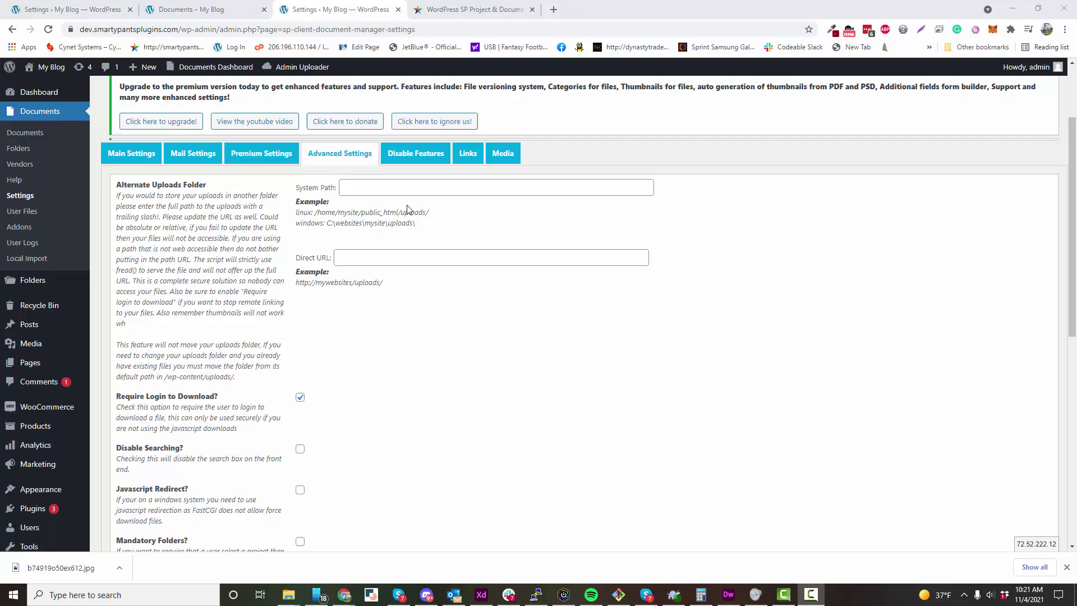
{"action": "scroll", "coordinate": [447, 281], "scroll_direction": "down", "scroll_amount": 3}
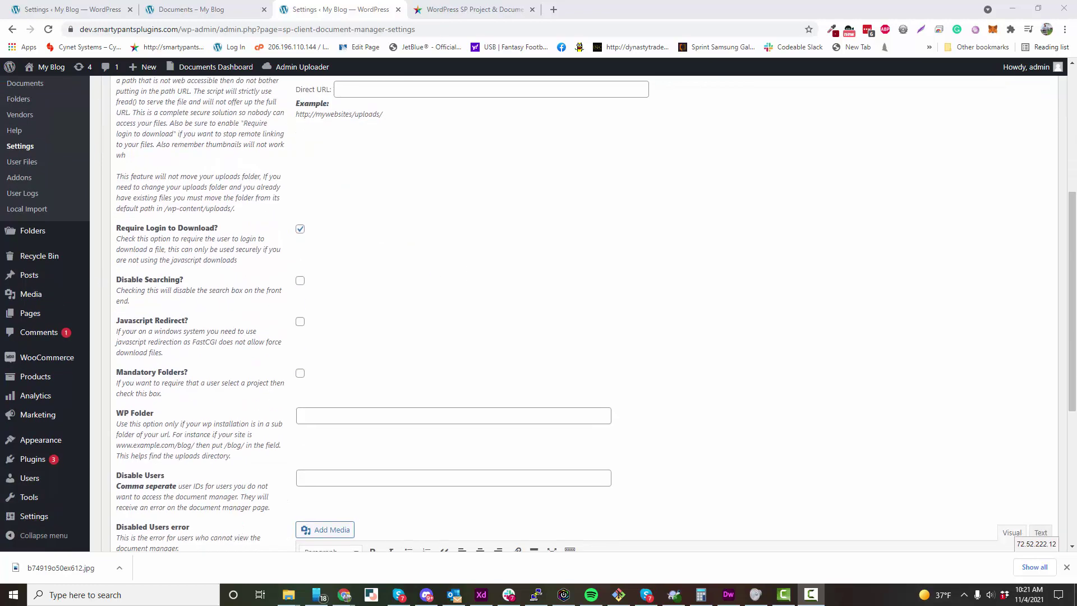
{"action": "scroll", "coordinate": [258, 407], "scroll_direction": "down", "scroll_amount": 5}
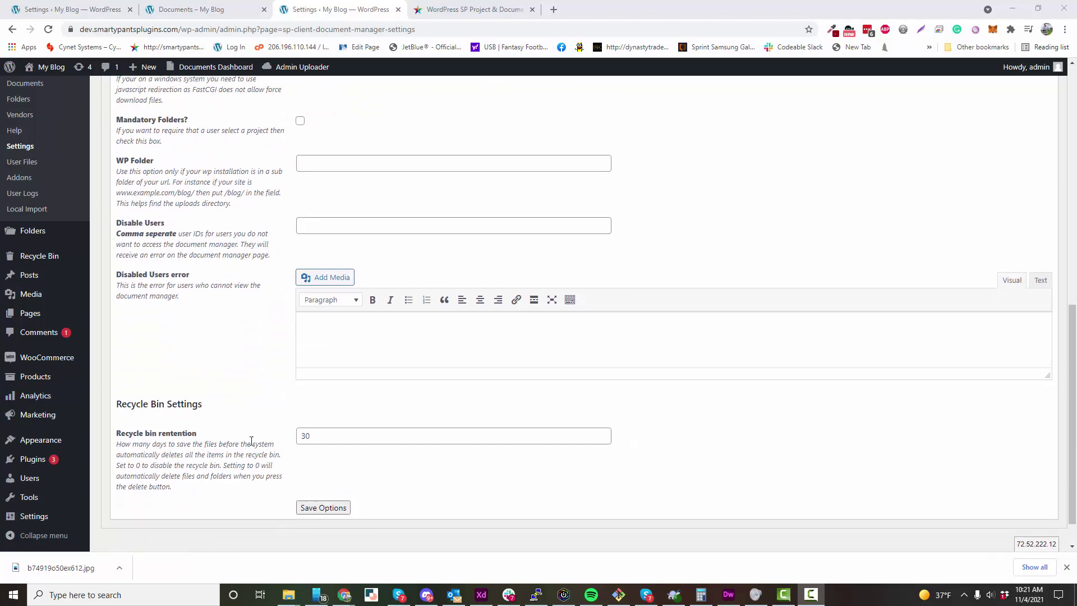
{"action": "scroll", "coordinate": [295, 443], "scroll_direction": "up", "scroll_amount": 5}
{"action": "scroll", "coordinate": [295, 443], "scroll_direction": "up", "scroll_amount": 10}
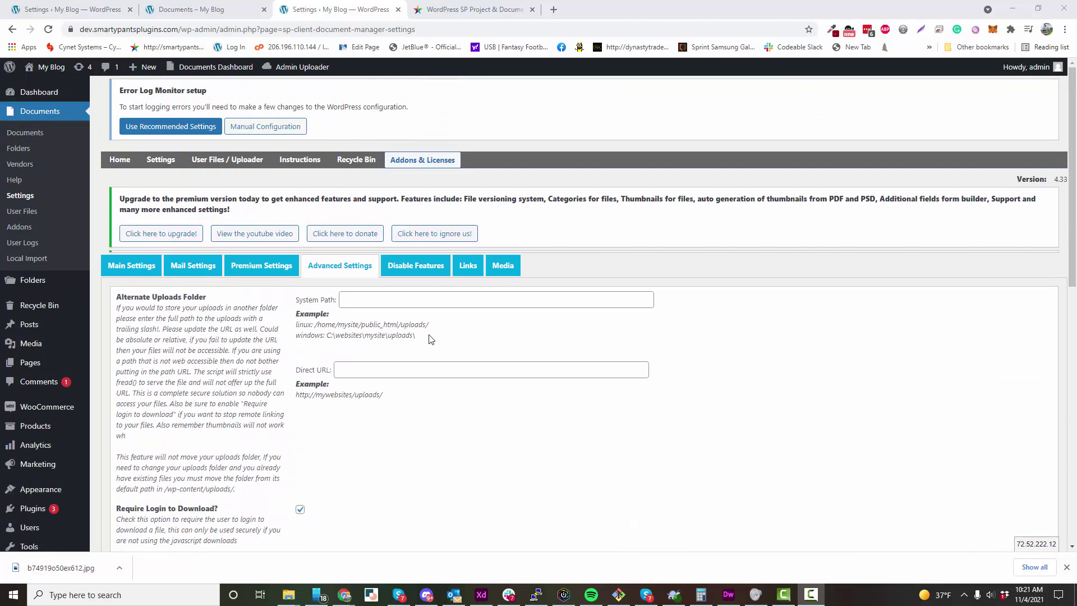
Check the Disable Features tab, then return to Main Settings.
{"action": "left_click", "coordinate": [419, 272]}
{"action": "left_click", "coordinate": [132, 266]}
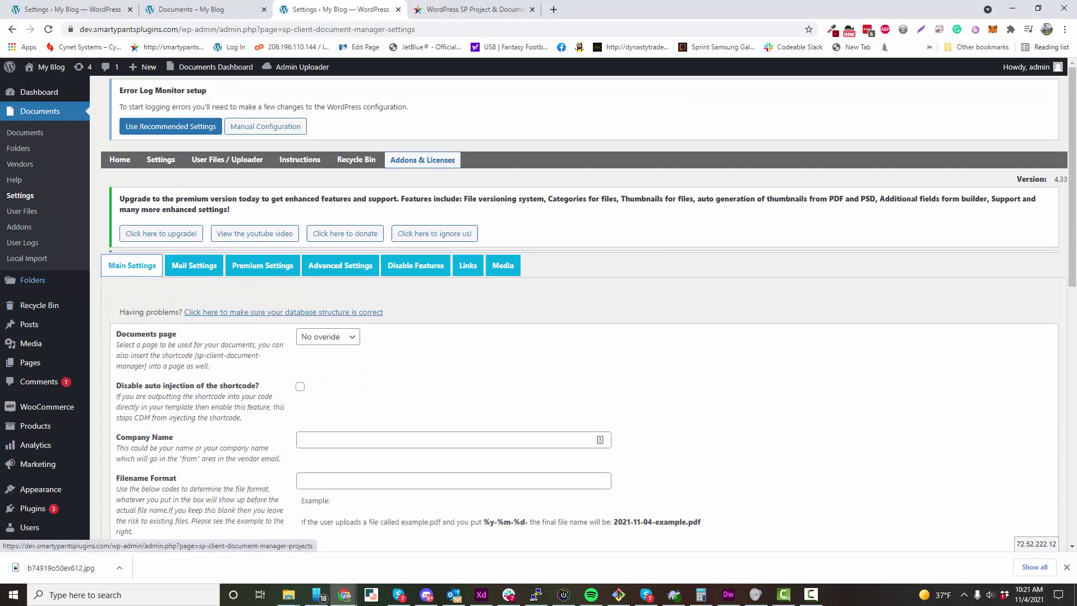
{"action": "key", "text": "F10"}
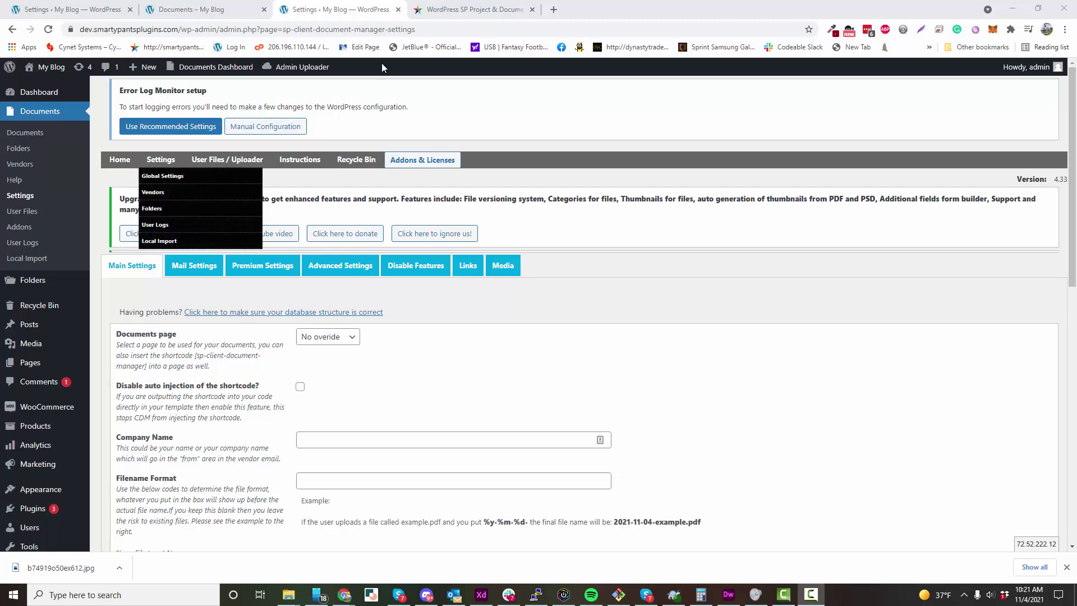
Switch to the SmartyPantsPlugins.com tab to reach the Premium page listing $75, $125 and $195 licences.
{"action": "left_click", "coordinate": [442, 9]}
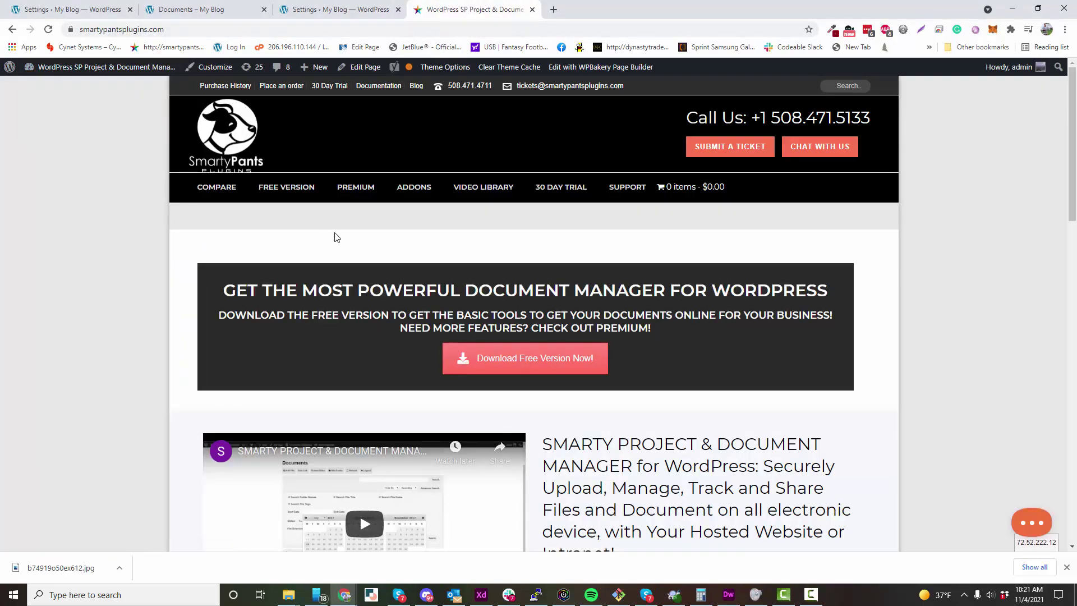
{"action": "scroll", "coordinate": [337, 225], "scroll_direction": "down", "scroll_amount": 2}
{"action": "scroll", "coordinate": [342, 202], "scroll_direction": "up", "scroll_amount": 2}
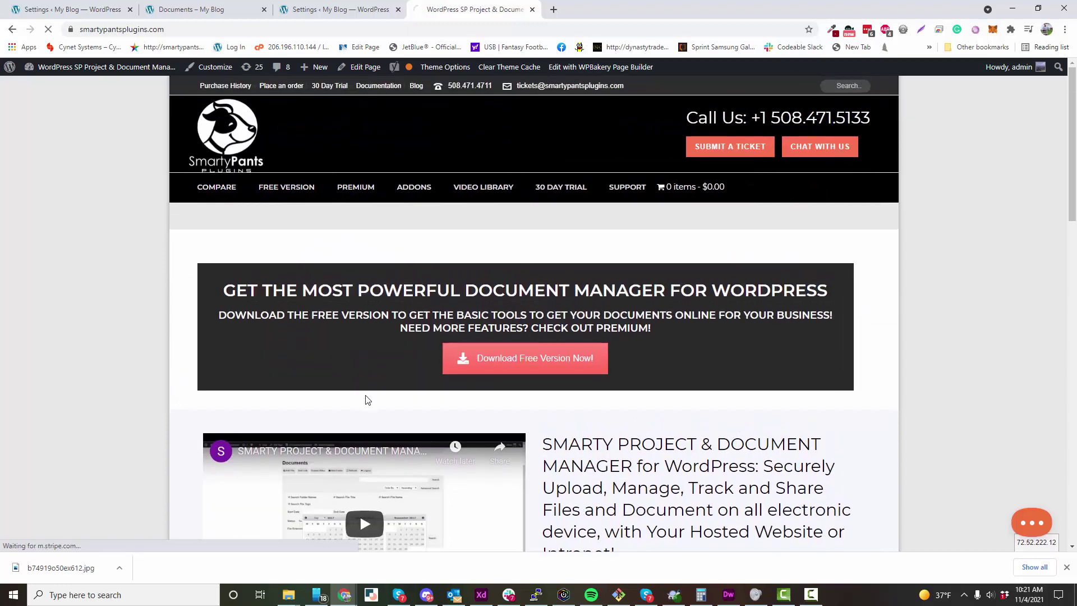
{"action": "scroll", "coordinate": [312, 344], "scroll_direction": "down", "scroll_amount": 4}
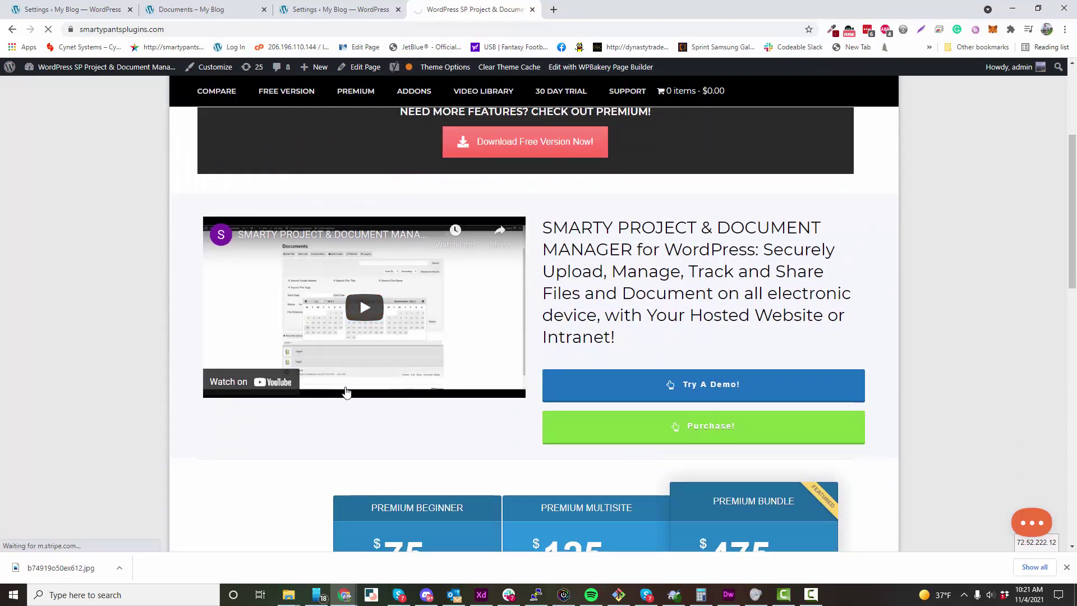
{"action": "scroll", "coordinate": [379, 422], "scroll_direction": "down", "scroll_amount": 5}
{"action": "scroll", "coordinate": [382, 392], "scroll_direction": "up", "scroll_amount": 5}
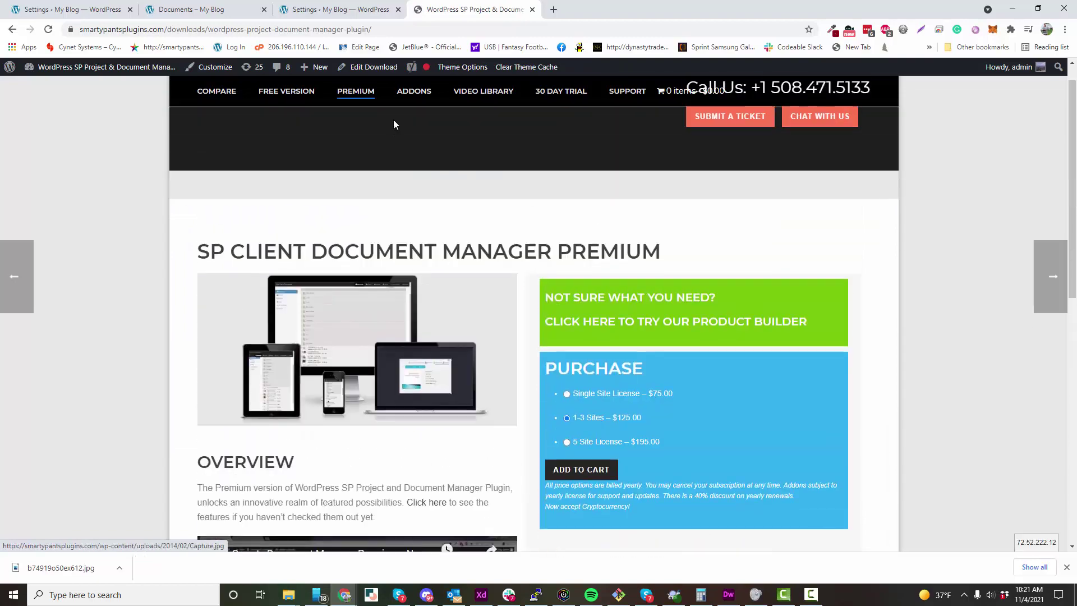
Open the ADDONS page for SP Project & Document Manager Premium and scroll into it.
{"action": "left_click", "coordinate": [417, 190]}
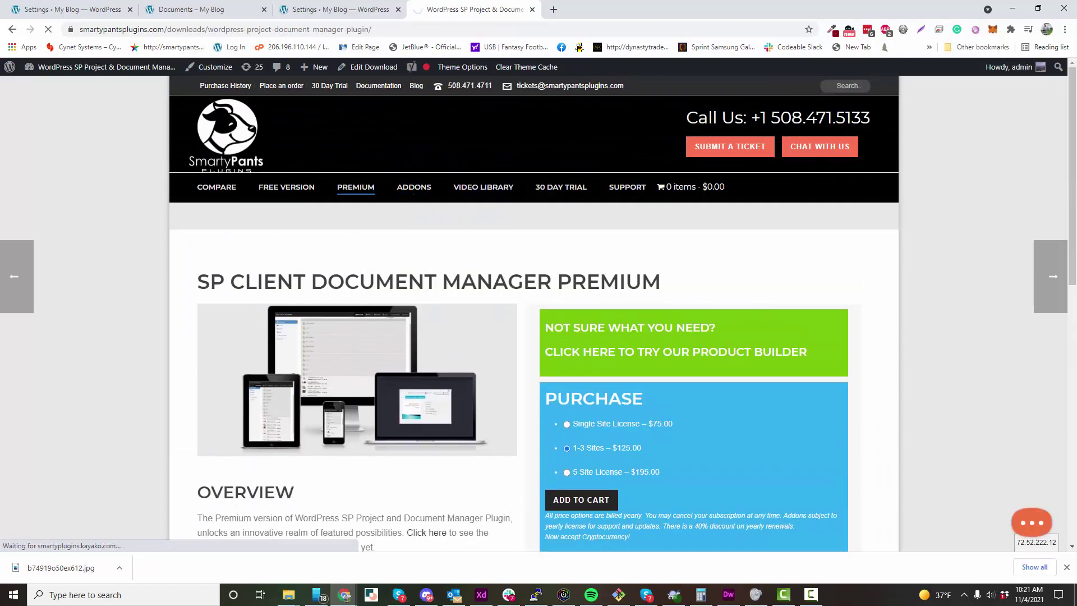
{"action": "scroll", "coordinate": [327, 506], "scroll_direction": "down", "scroll_amount": 4}
{"action": "scroll", "coordinate": [291, 508], "scroll_direction": "down", "scroll_amount": 3}
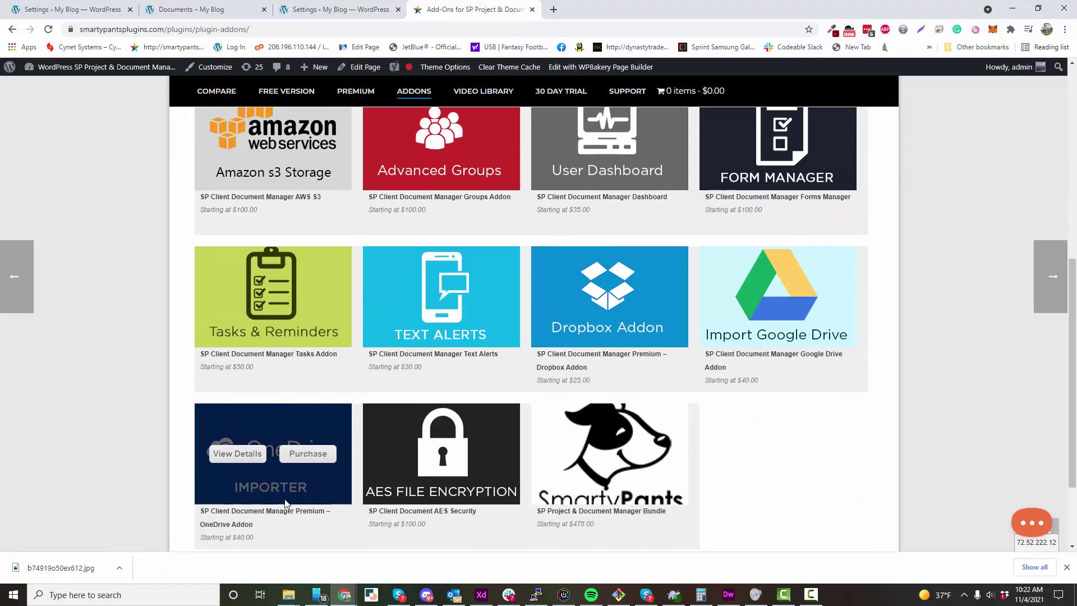
{"action": "scroll", "coordinate": [285, 499], "scroll_direction": "up", "scroll_amount": 4}
{"action": "scroll", "coordinate": [286, 504], "scroll_direction": "down", "scroll_amount": 2}
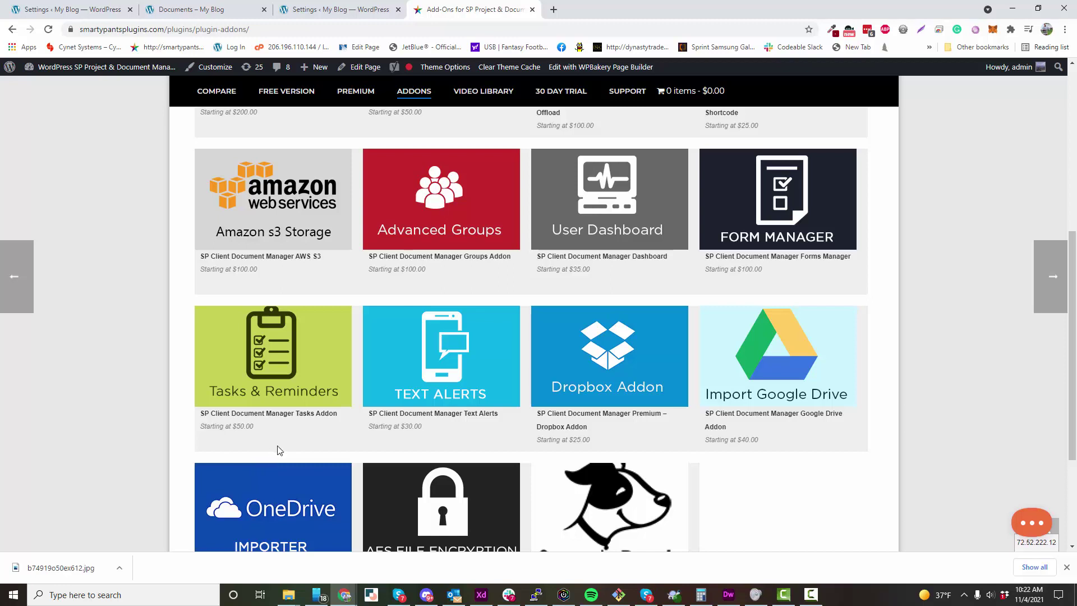
Browse down through the add-on tiles, then scroll back up to the top.
{"action": "mouse_move", "coordinate": [278, 212]}
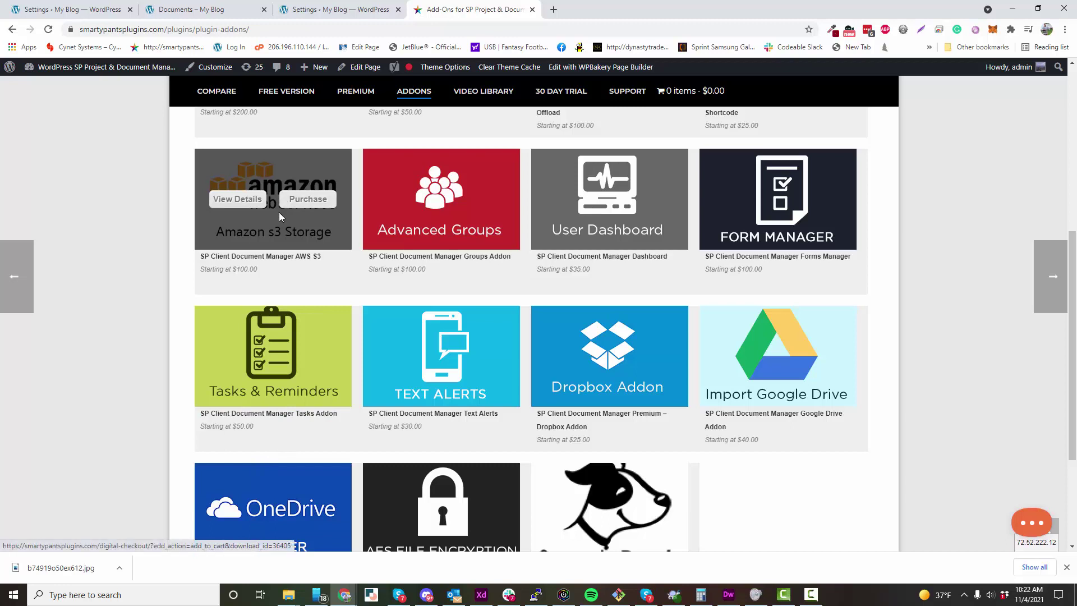
{"action": "scroll", "coordinate": [300, 258], "scroll_direction": "down", "scroll_amount": 1}
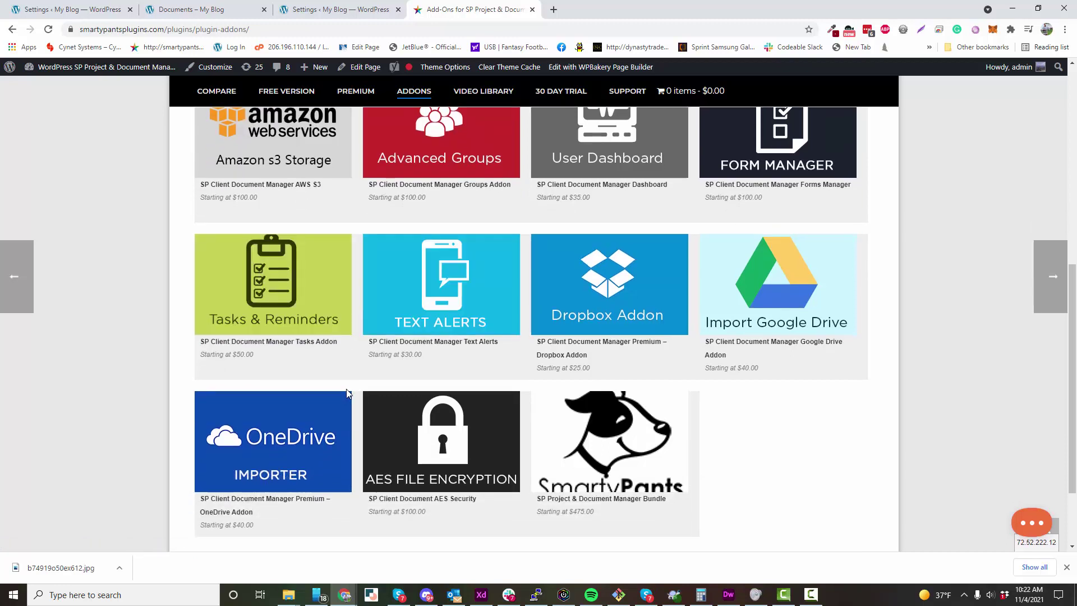
{"action": "mouse_move", "coordinate": [336, 406]}
{"action": "scroll", "coordinate": [334, 406], "scroll_direction": "down", "scroll_amount": 1}
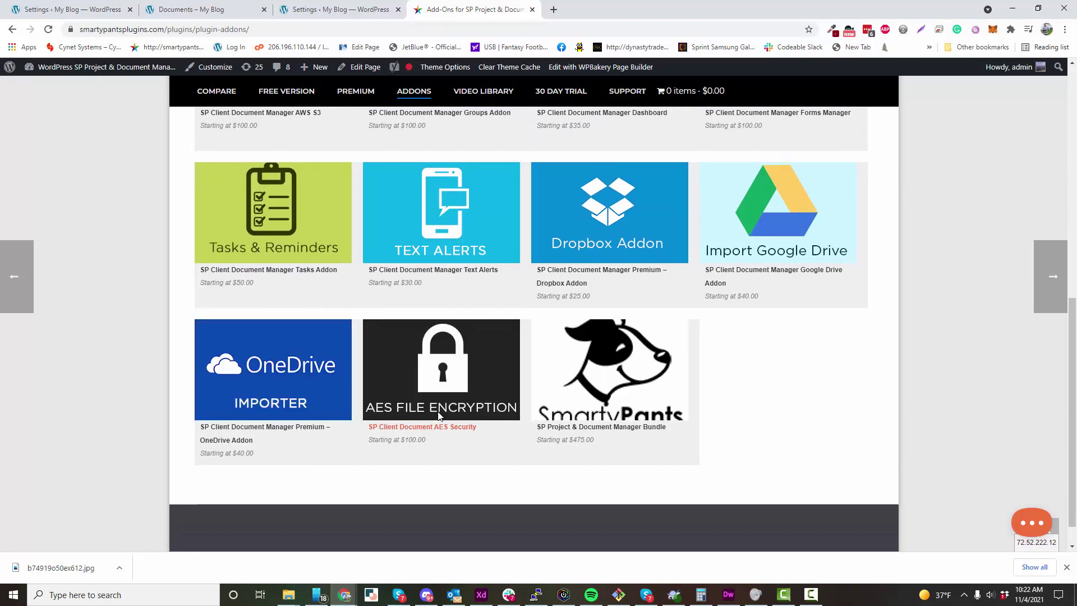
{"action": "mouse_move", "coordinate": [439, 416]}
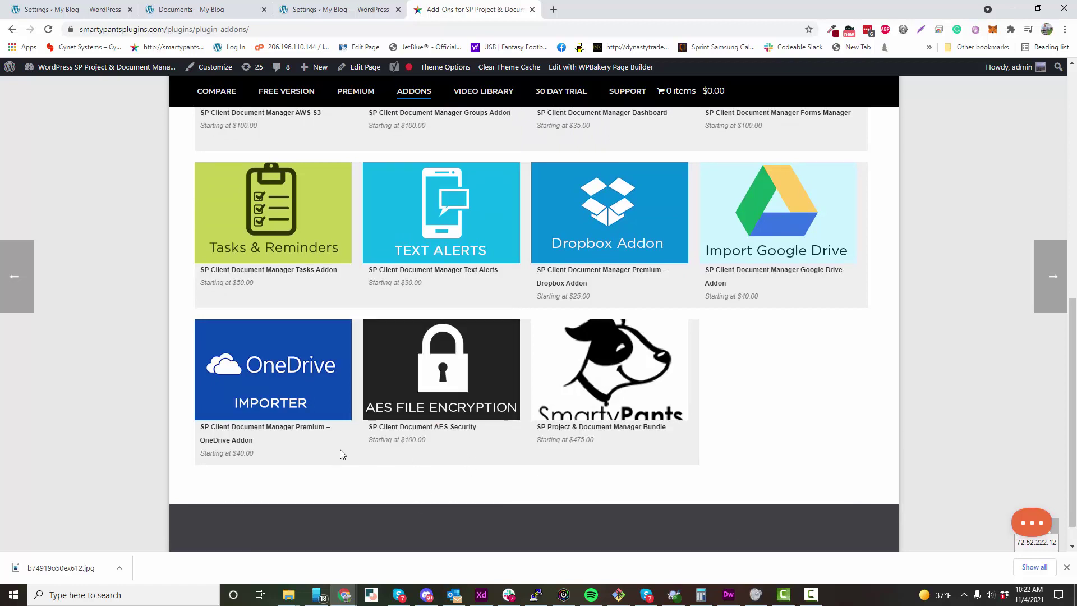
{"action": "scroll", "coordinate": [561, 336], "scroll_direction": "up", "scroll_amount": 1}
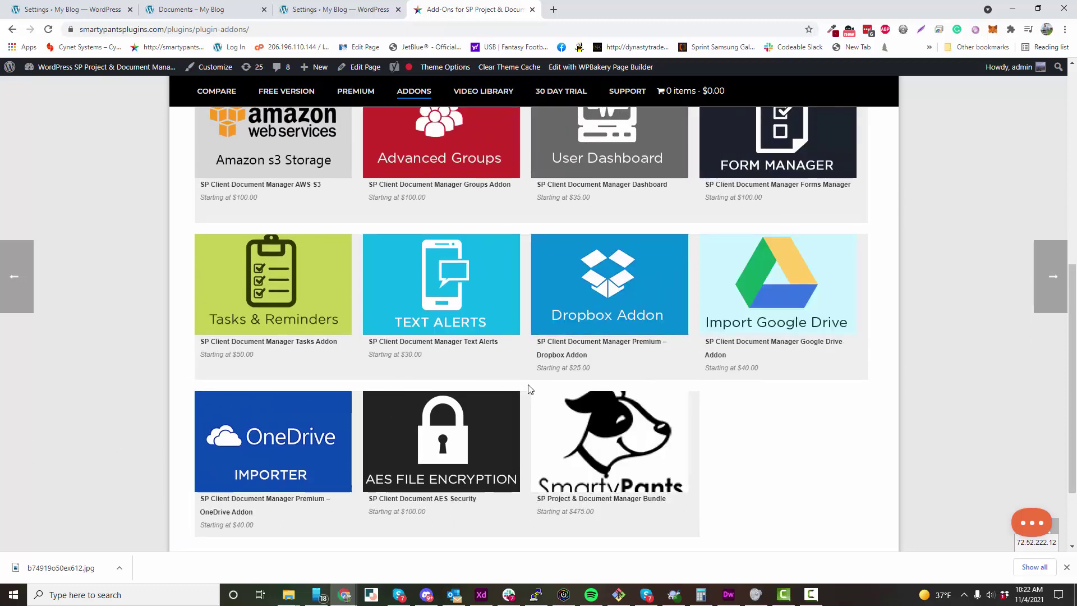
{"action": "scroll", "coordinate": [617, 379], "scroll_direction": "up", "scroll_amount": 1}
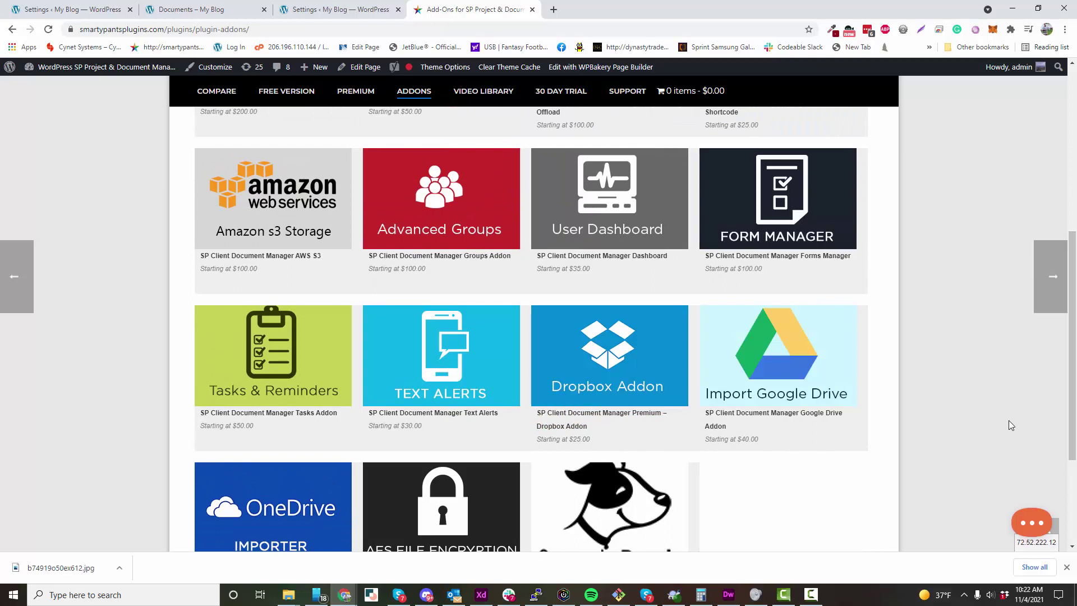
{"action": "scroll", "coordinate": [953, 432], "scroll_direction": "up", "scroll_amount": 2}
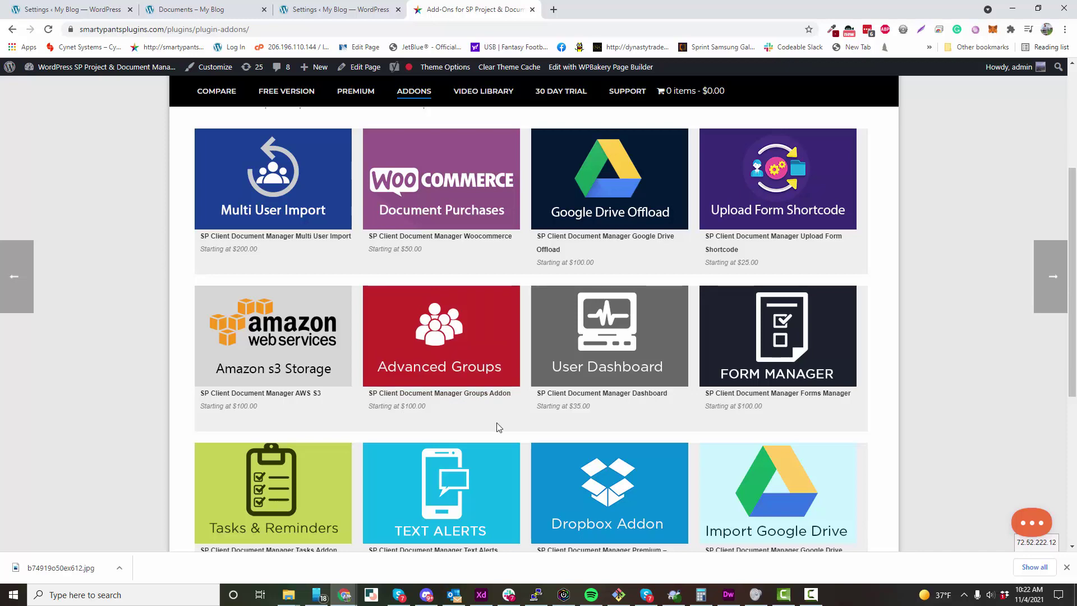
{"action": "scroll", "coordinate": [448, 409], "scroll_direction": "up", "scroll_amount": 4}
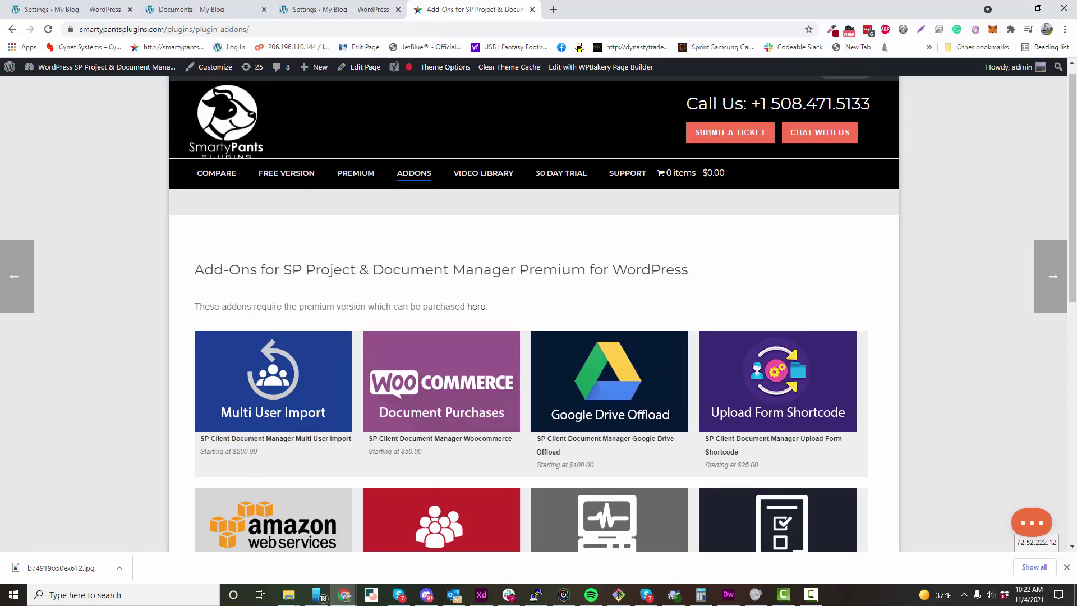
{"action": "scroll", "coordinate": [266, 220], "scroll_direction": "up", "scroll_amount": 1}
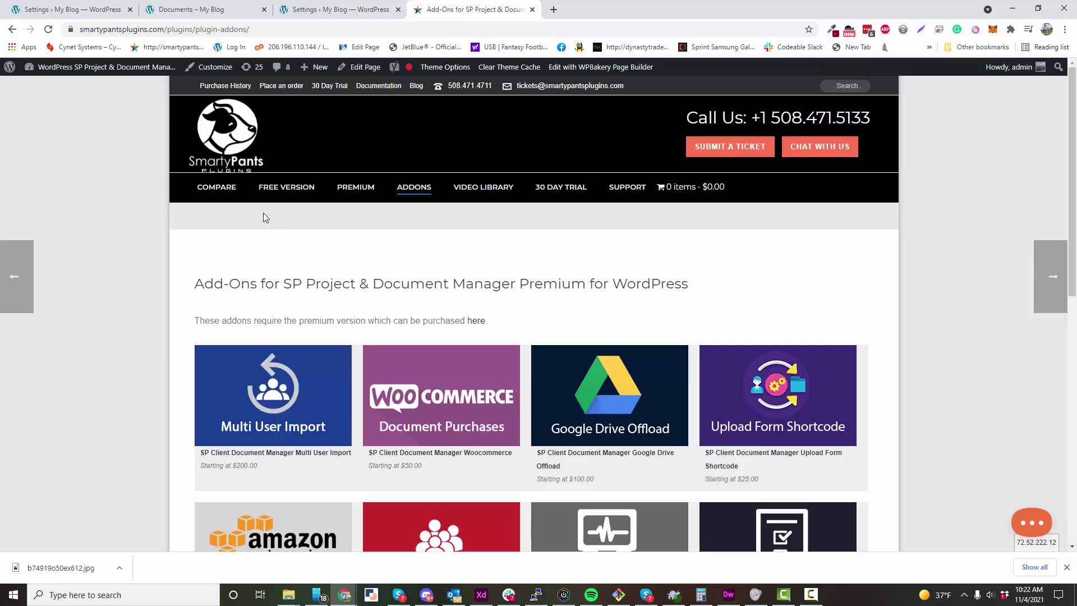
Return home via the SmartyPants logo and open the CHAT WITH US live chat window.
{"action": "left_click", "coordinate": [208, 163]}
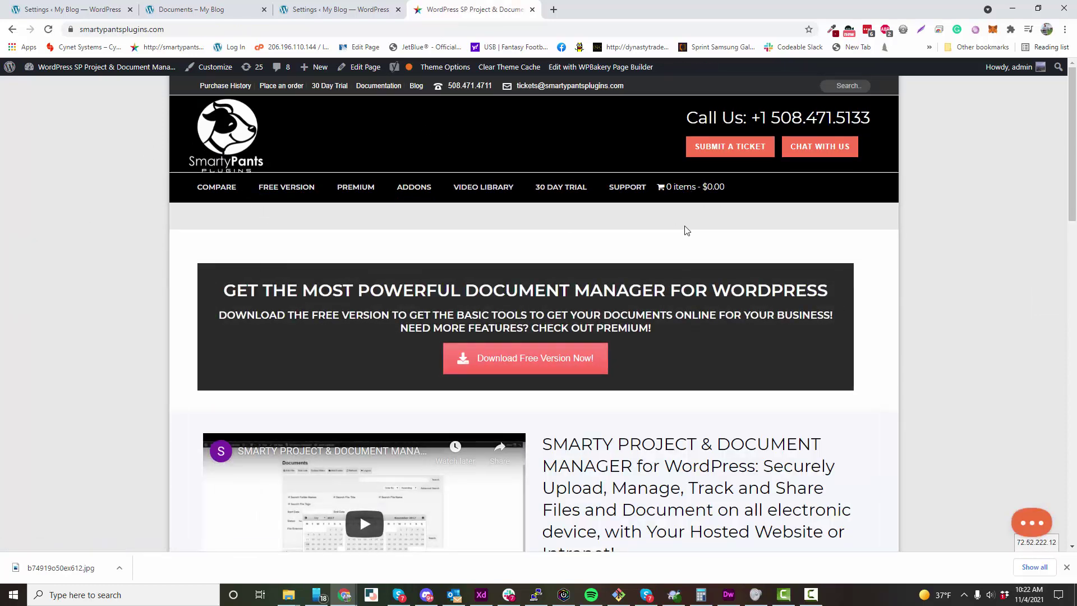
{"action": "left_click", "coordinate": [818, 155]}
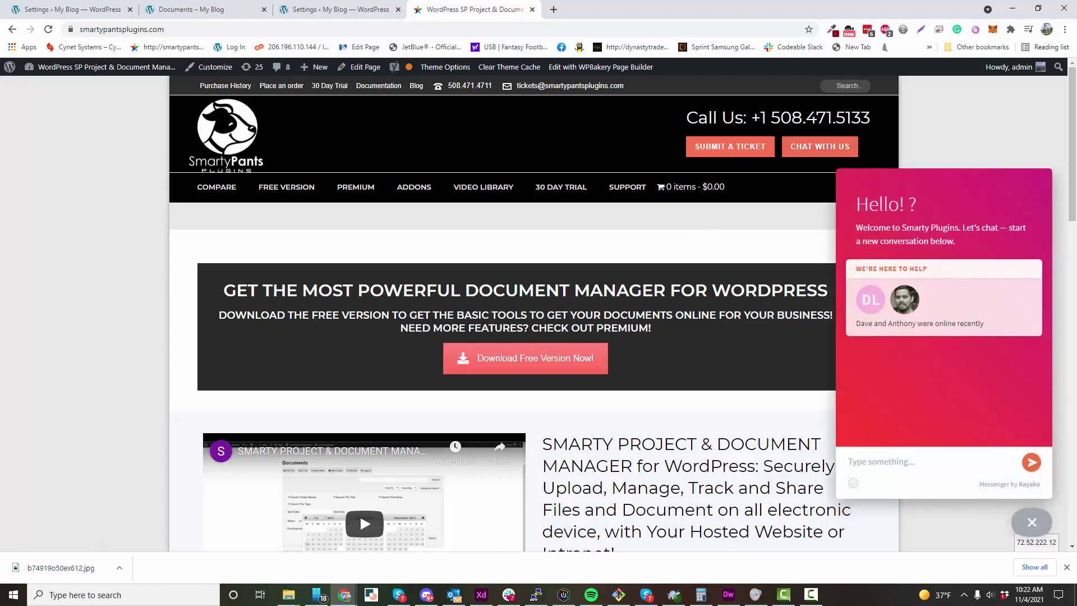